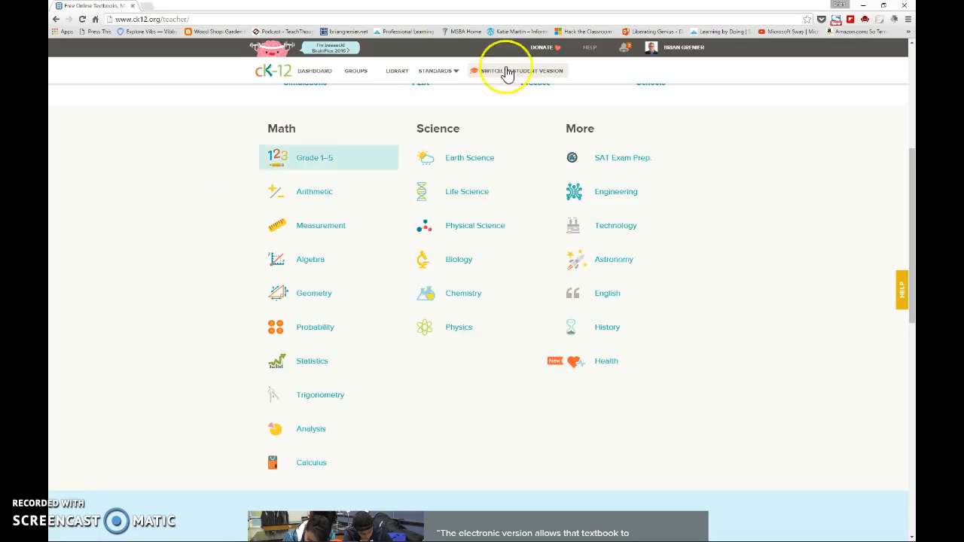
# - Open the U.S. History class group and start creating a new assignment for it
pyautogui.scroll(4, 153, 179)
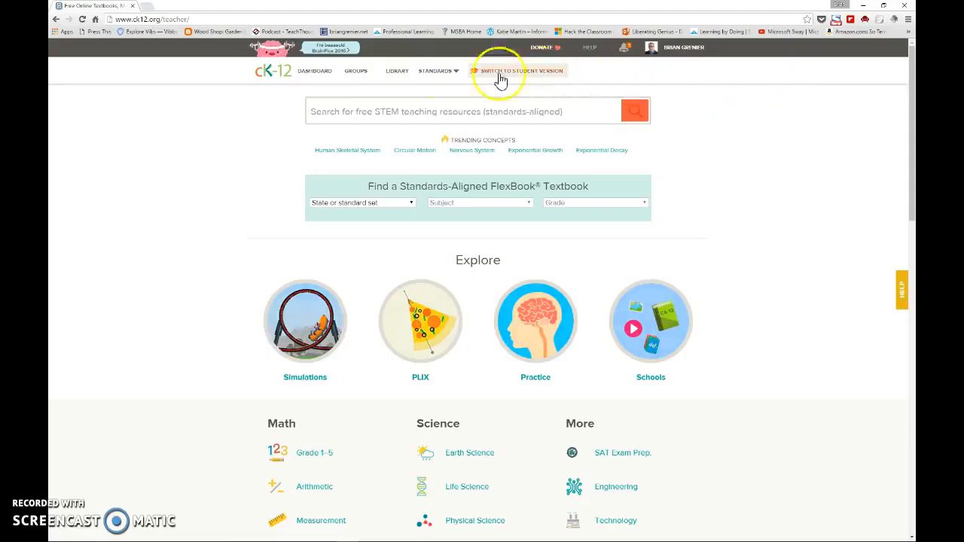
pyautogui.click(359, 82)
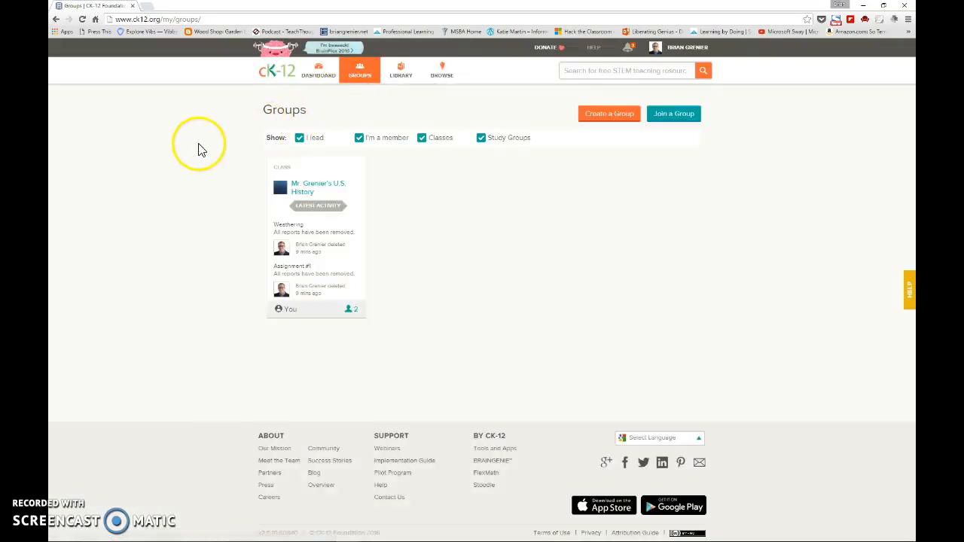
pyautogui.click(315, 187)
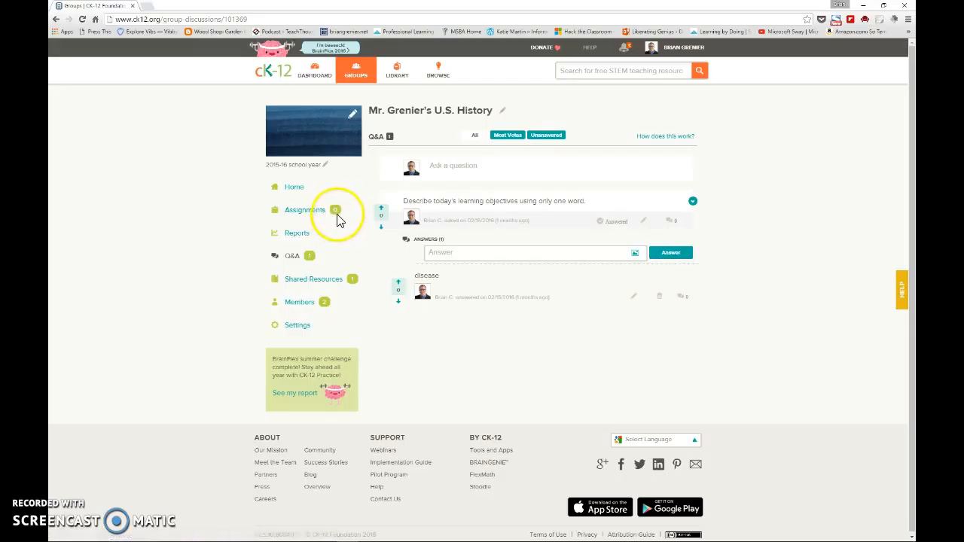
pyautogui.click(309, 215)
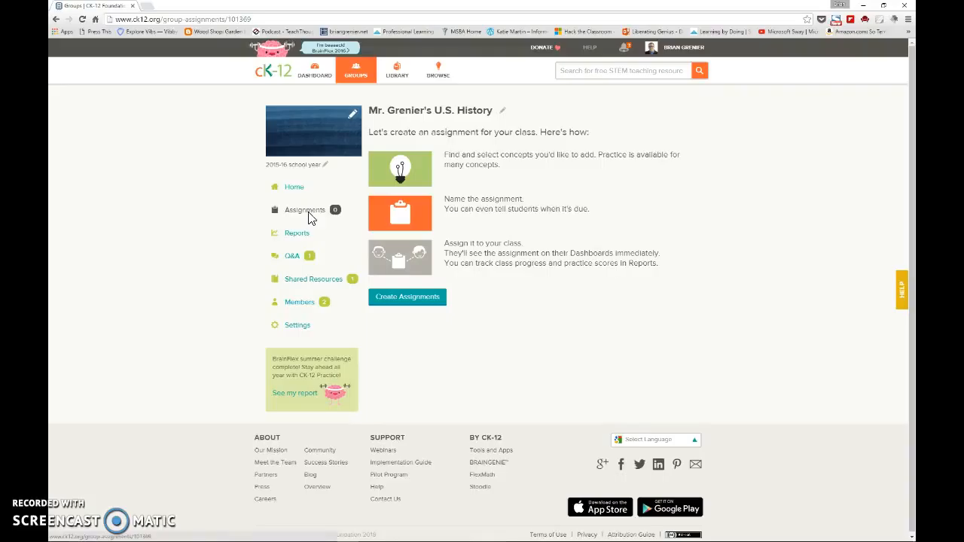
pyautogui.click(407, 280)
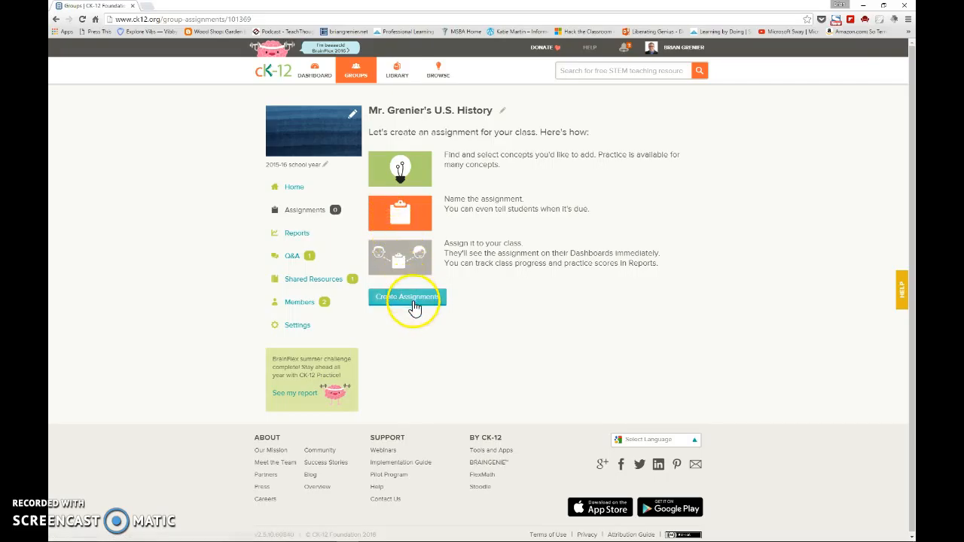
pyautogui.click(410, 299)
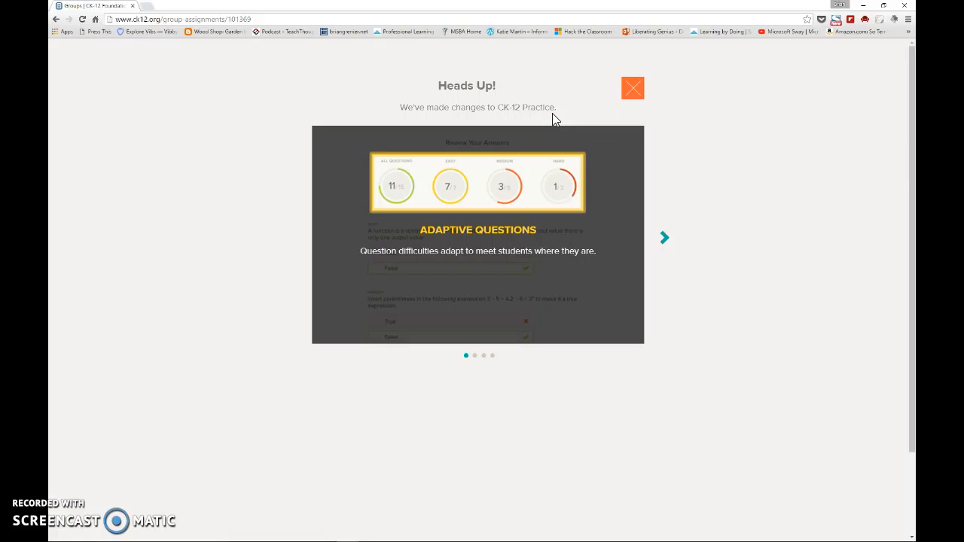
# - Read through the Heads Up slides about the changes to CK-12 Practice and dismiss them
pyautogui.click(666, 240)
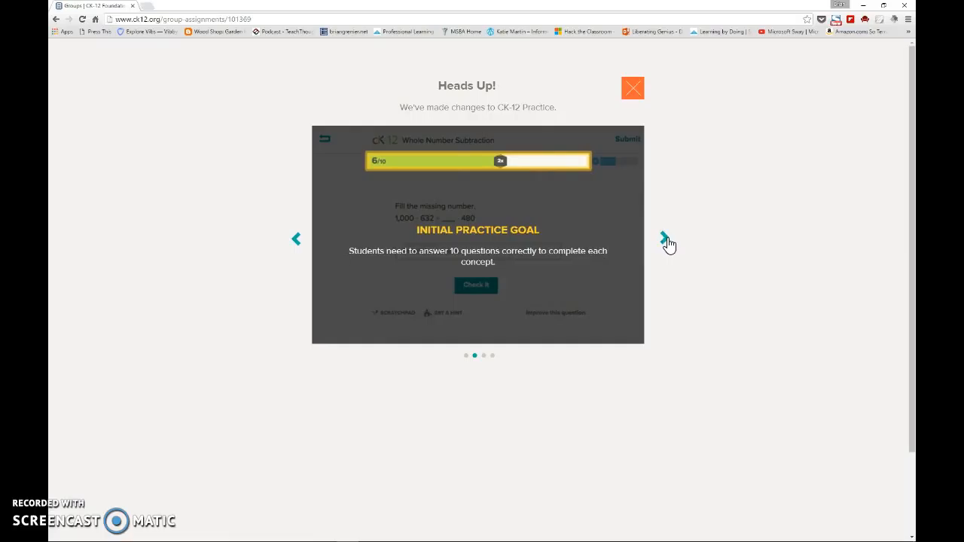
pyautogui.click(667, 239)
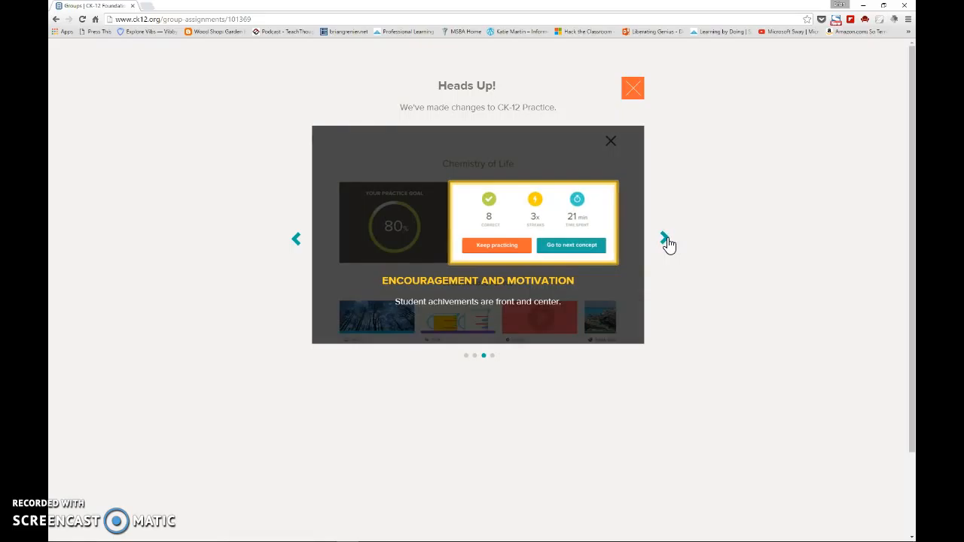
pyautogui.click(667, 239)
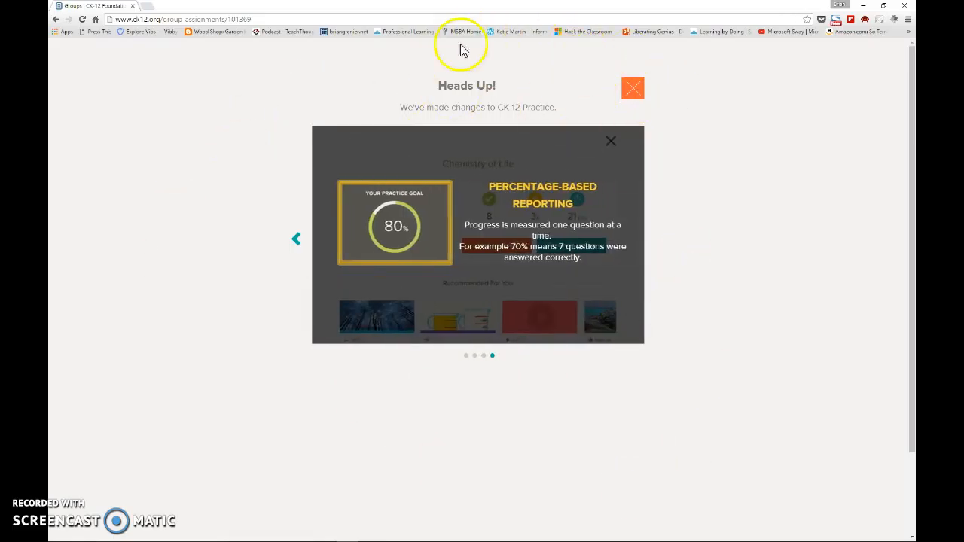
pyautogui.click(636, 91)
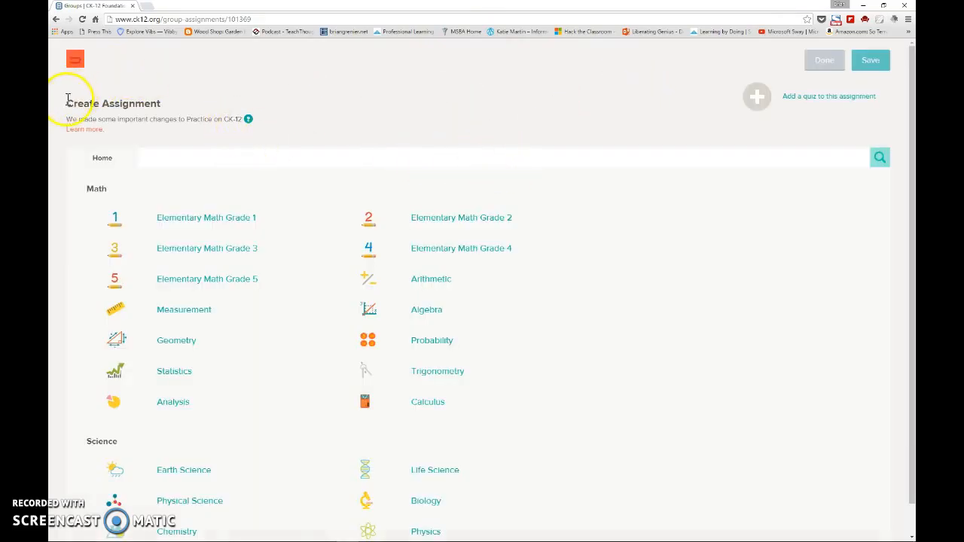
# - Browse to the concepts of the Earth's Surface Processes topic within Earth Science
pyautogui.moveTo(913, 93); pyautogui.dragTo(912, 126)
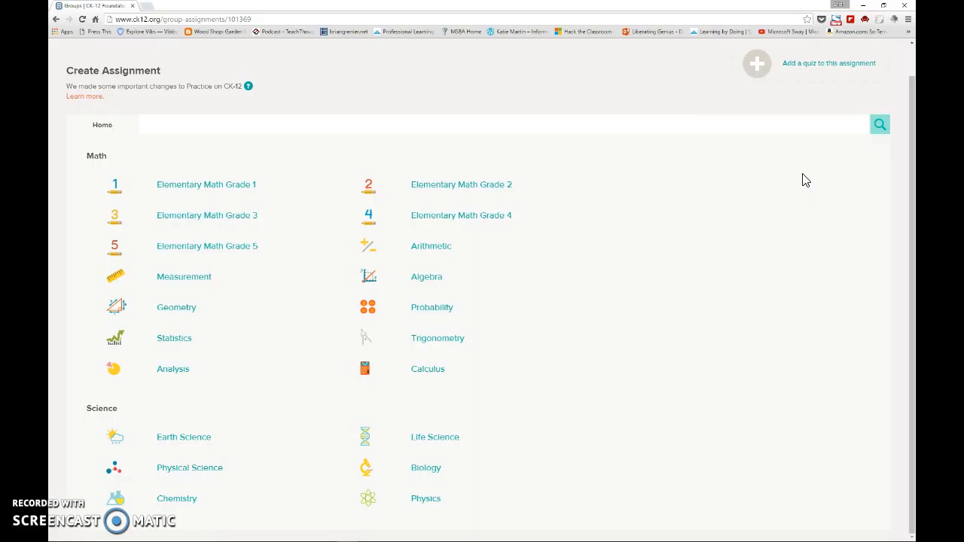
pyautogui.click(198, 442)
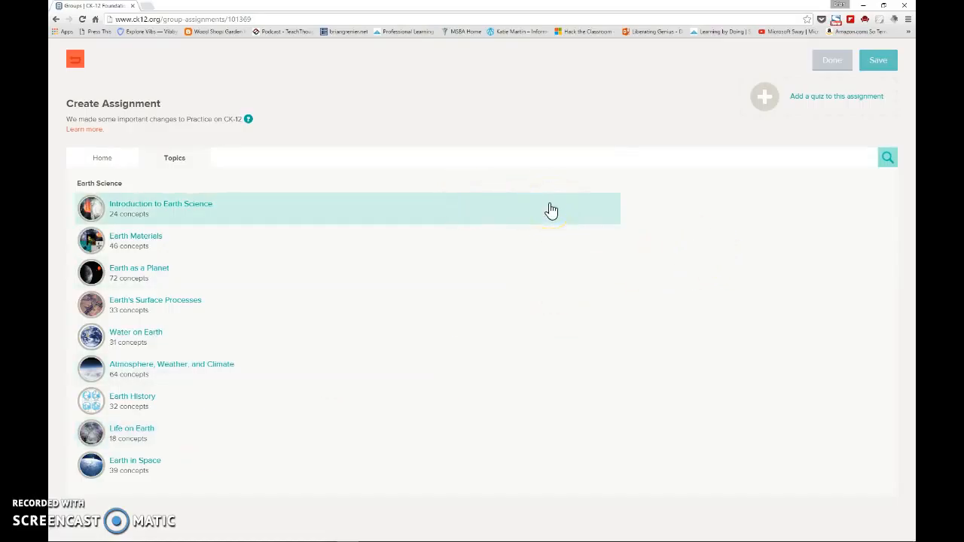
pyautogui.click(190, 307)
pyautogui.click(178, 283)
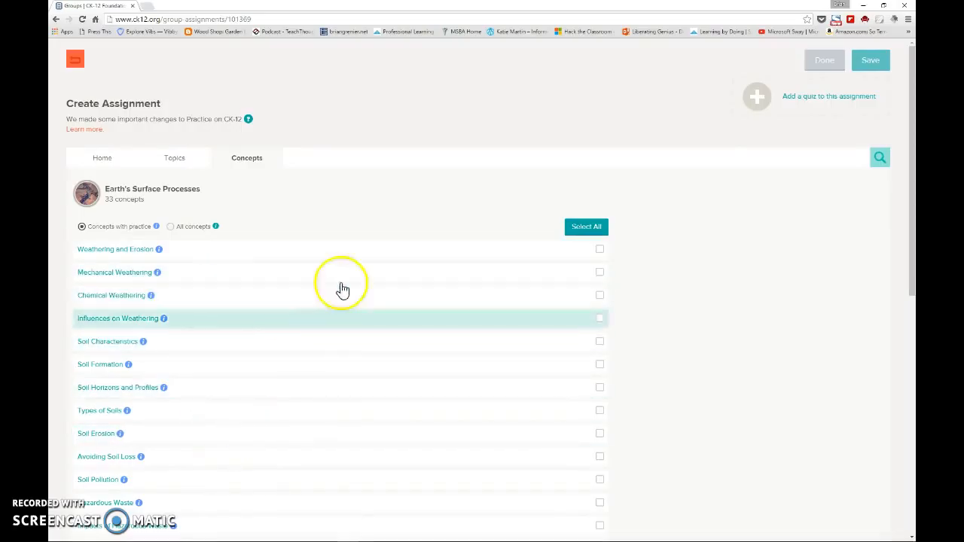
# - Try adding the Weathering and Erosion and Influences on Weathering concepts to the assignment, and remove both again
pyautogui.click(125, 255)
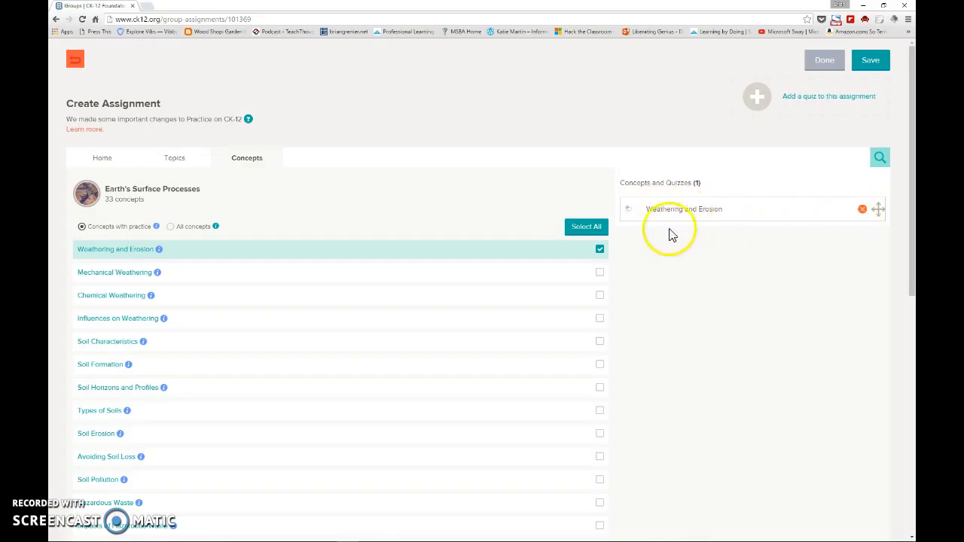
pyautogui.click(127, 322)
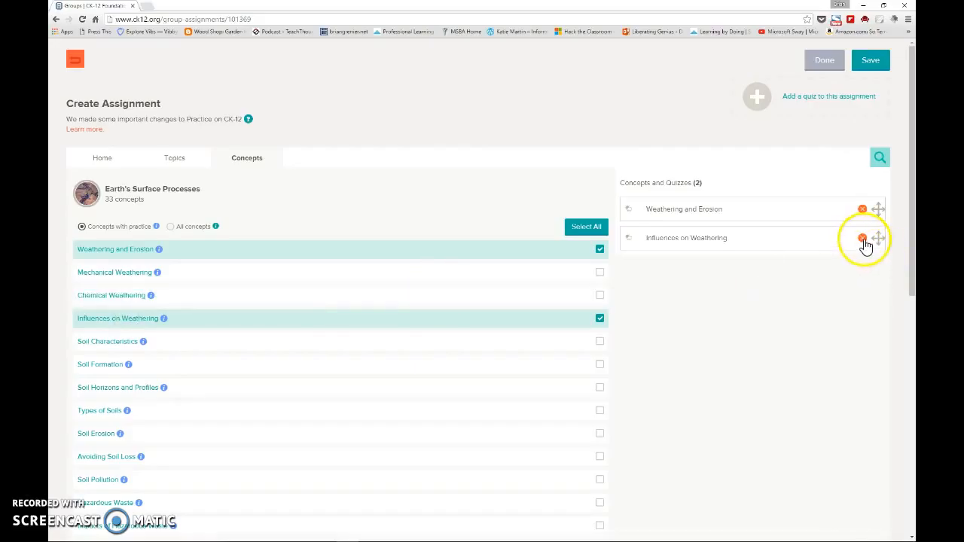
pyautogui.click(862, 239)
pyautogui.click(863, 215)
pyautogui.click(420, 254)
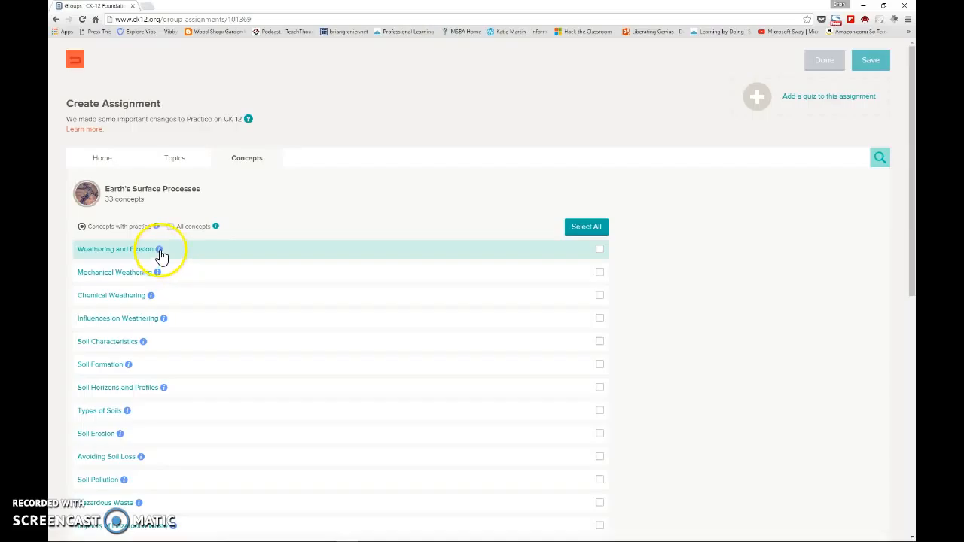
# - Examine the Weathering and Erosion concept's activities, lesson plans, study aids, web links and assessments
pyautogui.click(159, 250)
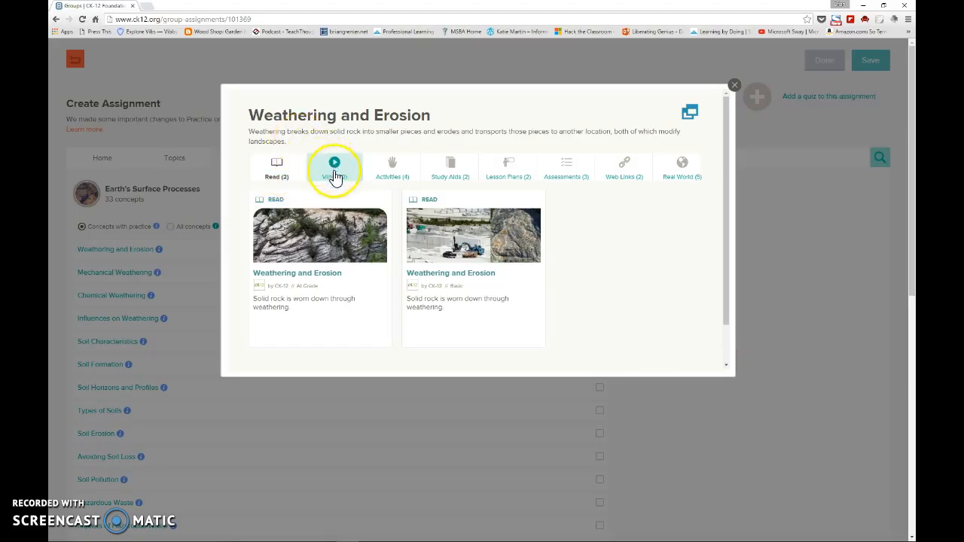
pyautogui.click(412, 175)
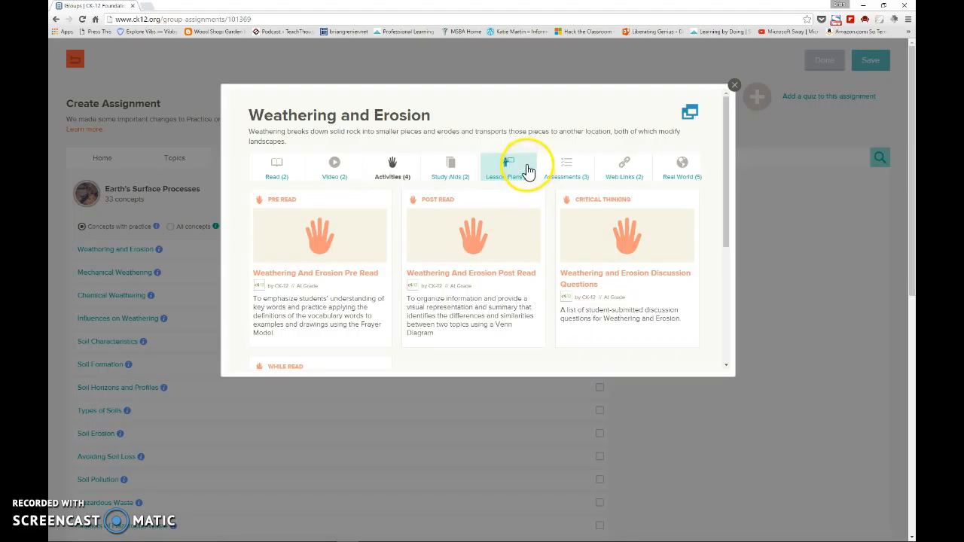
pyautogui.click(528, 169)
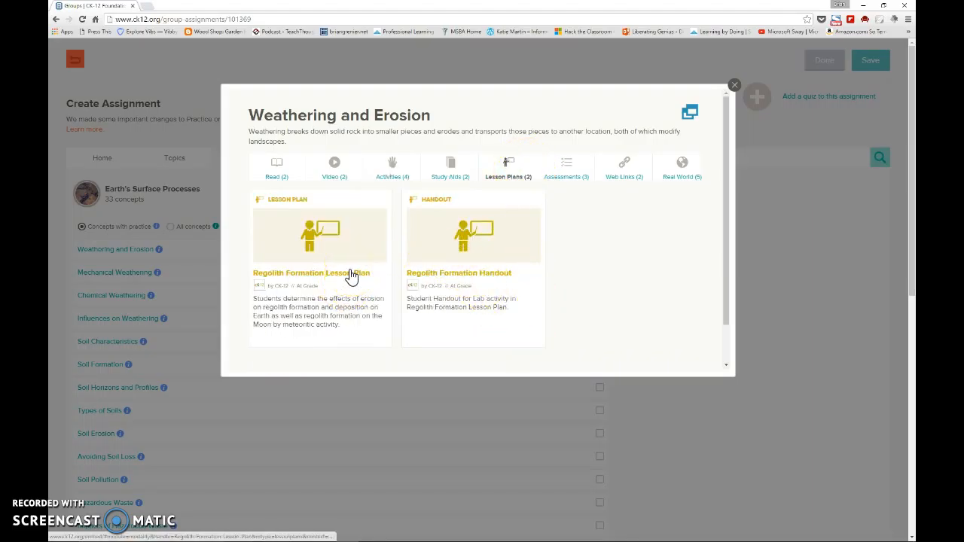
pyautogui.click(468, 163)
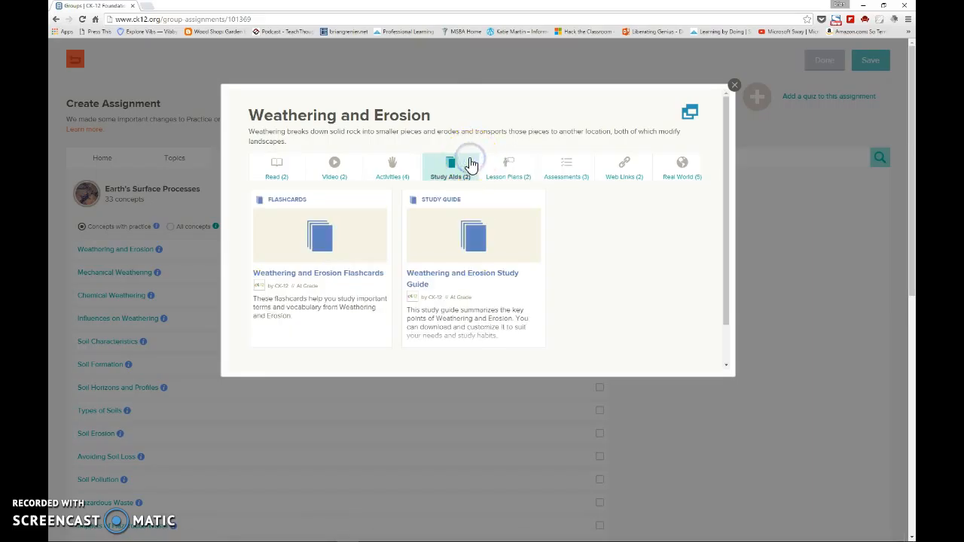
pyautogui.click(637, 171)
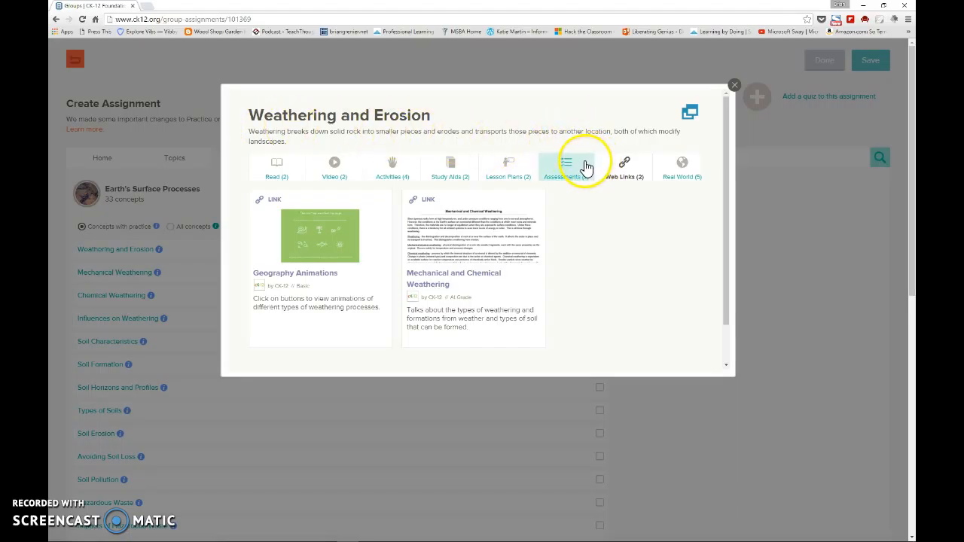
pyautogui.click(585, 163)
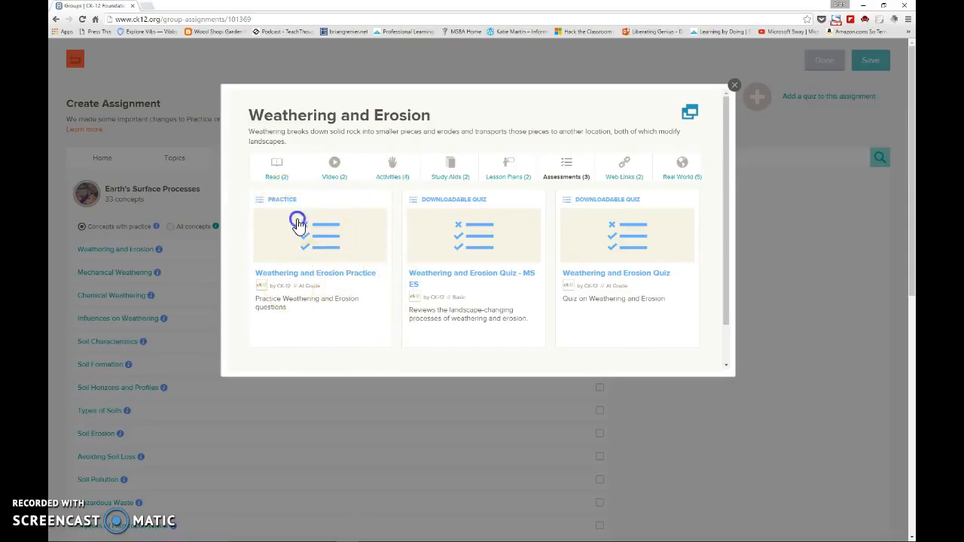
# - Open the Weathering and Erosion Practice assessment and look over its recommended preparation resources
pyautogui.click(297, 223)
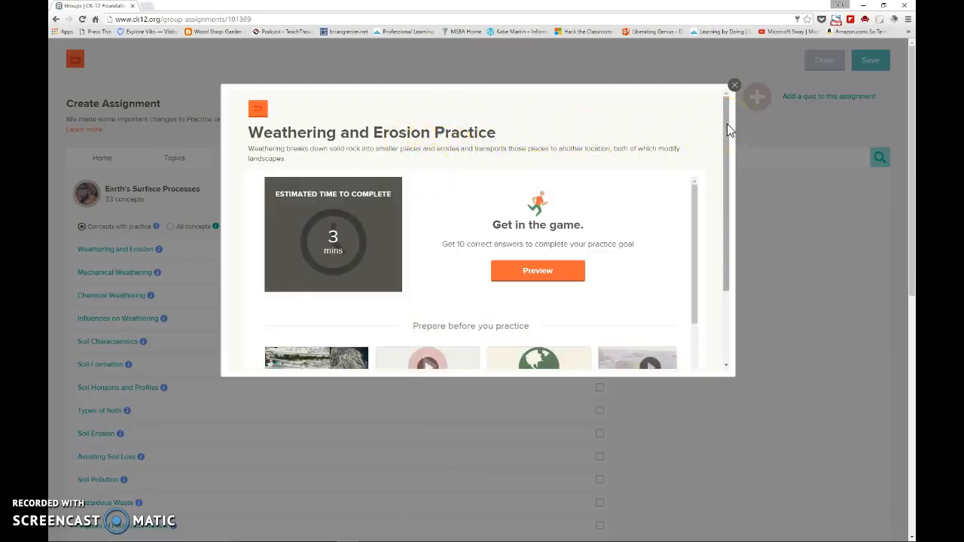
pyautogui.moveTo(729, 129); pyautogui.dragTo(696, 238)
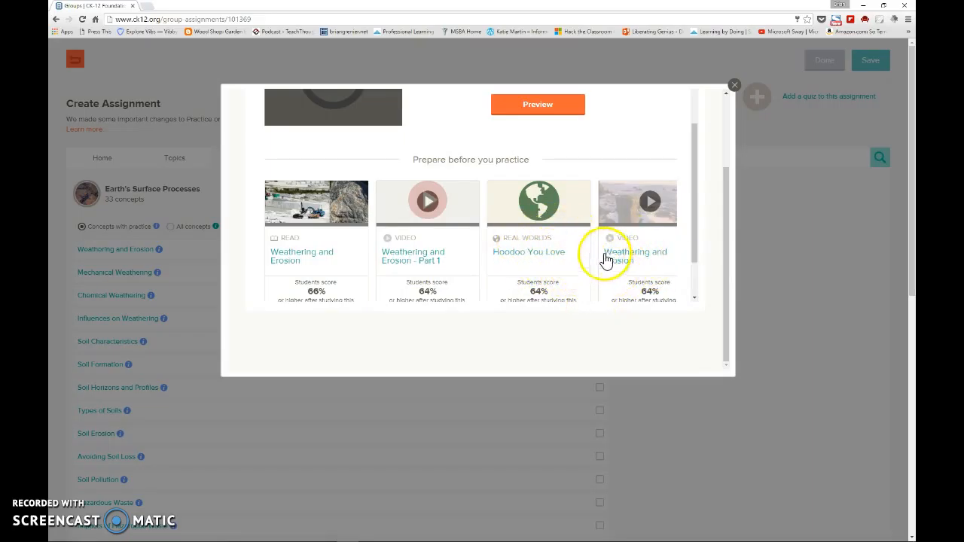
pyautogui.moveTo(699, 257); pyautogui.dragTo(695, 241)
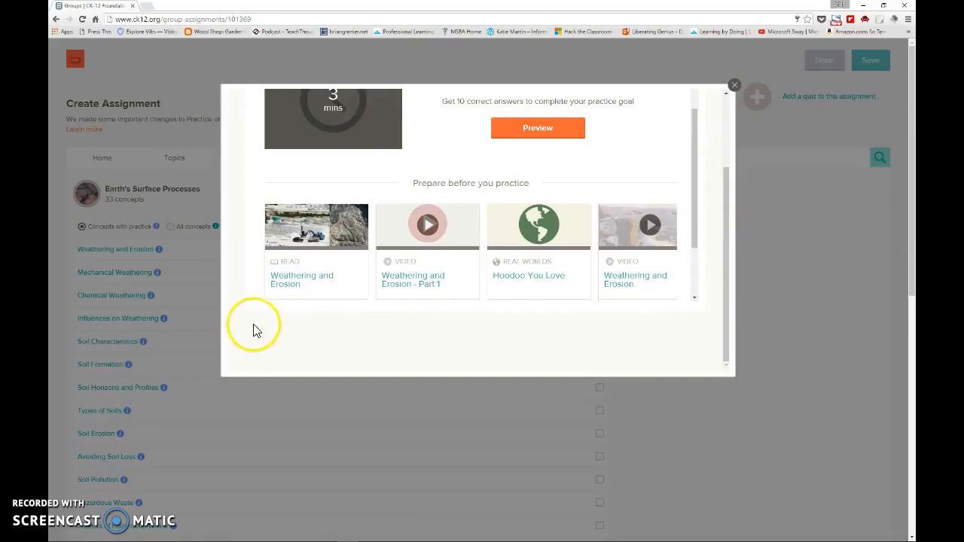
# - Look through the Hoodoo You Love real-world resource, and close it along with the concept's resource preview
pyautogui.click(551, 282)
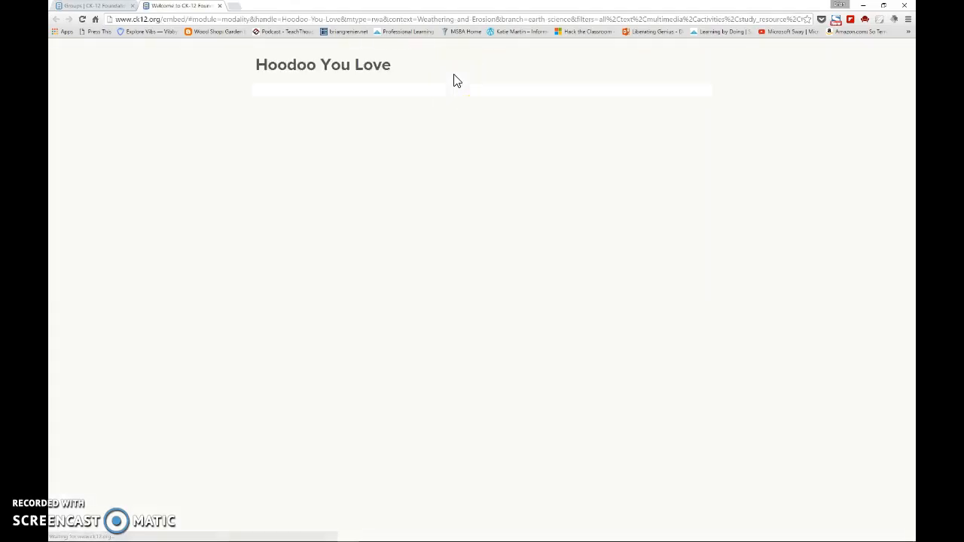
pyautogui.moveTo(910, 106); pyautogui.dragTo(911, 151)
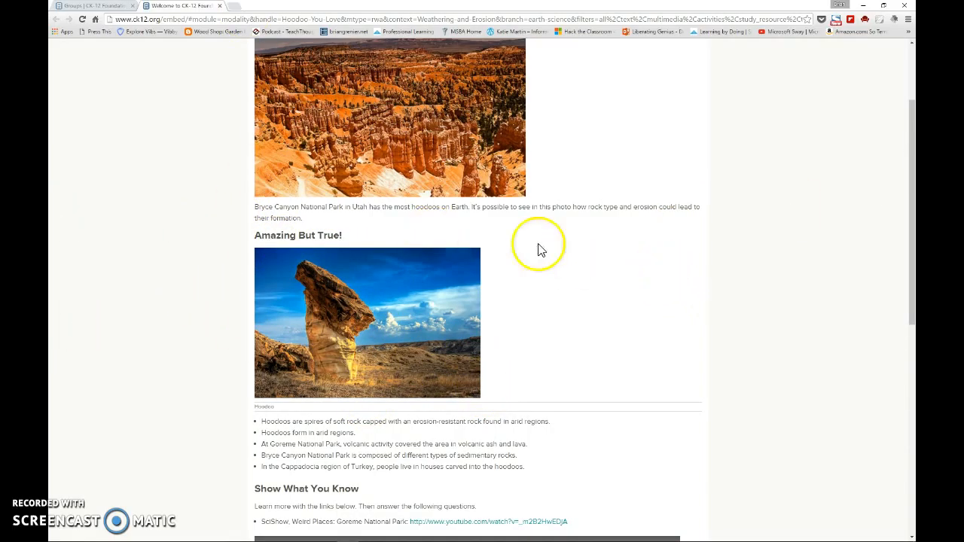
pyautogui.scroll(1, 519, 241)
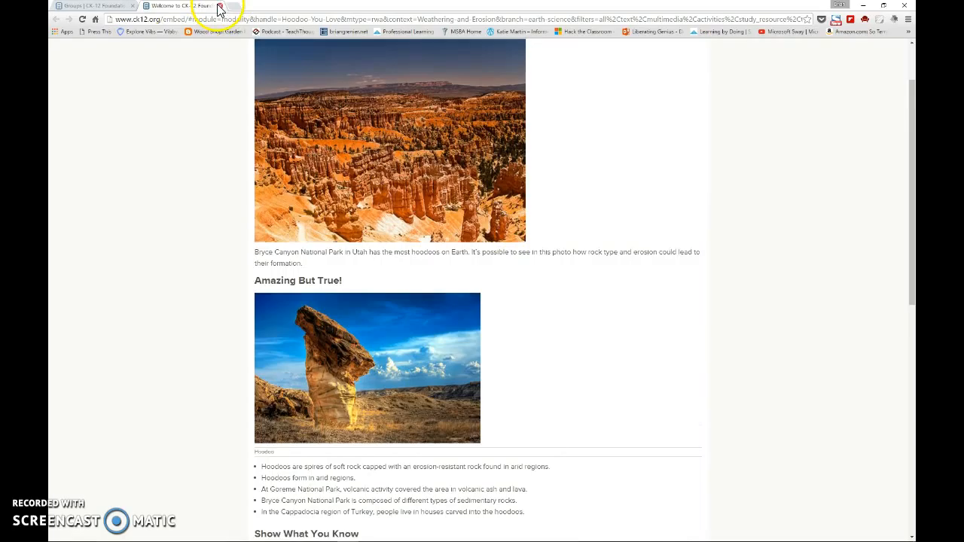
pyautogui.click(220, 6)
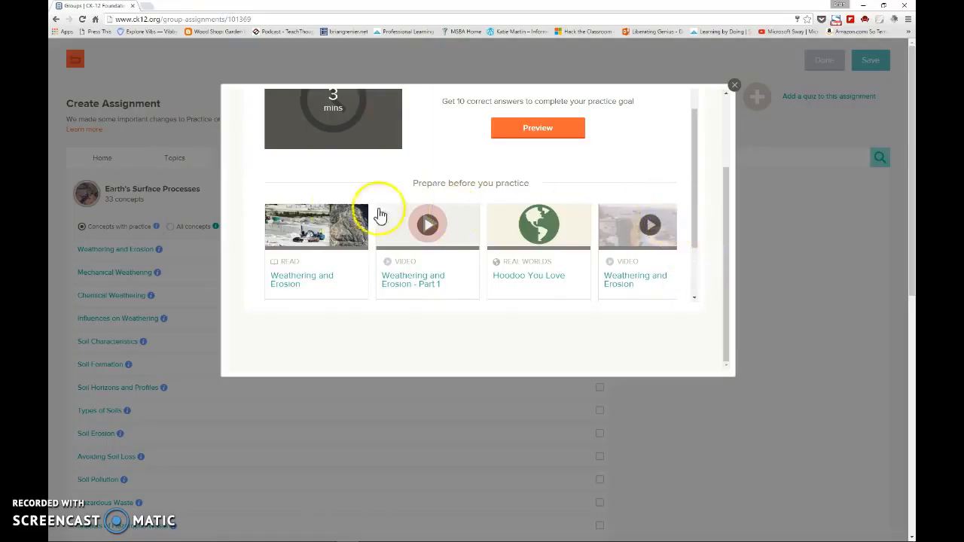
pyautogui.moveTo(693, 209); pyautogui.dragTo(697, 167)
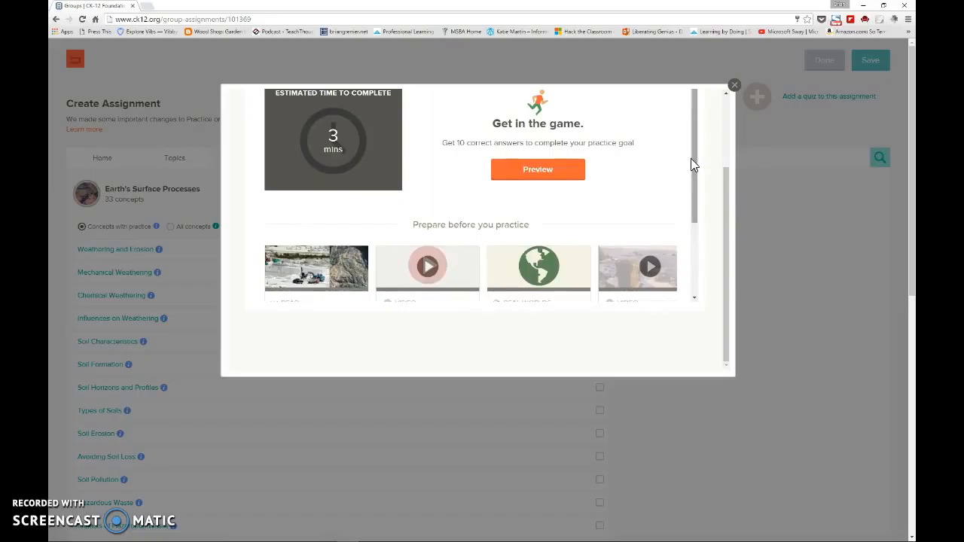
pyautogui.moveTo(730, 189); pyautogui.dragTo(725, 136)
pyautogui.click(734, 86)
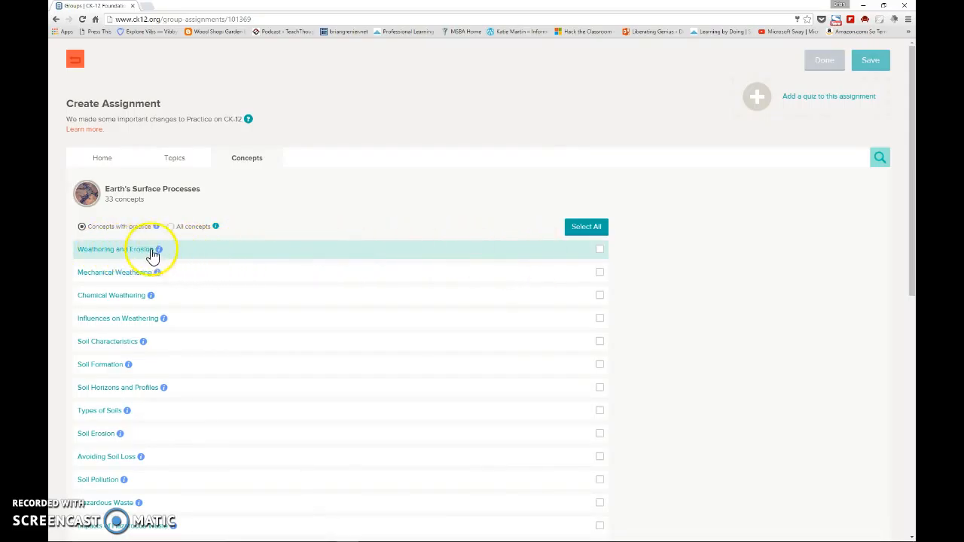
# - Add the Weathering and Erosion concept to the assignment and start creating a class quiz for it
pyautogui.click(598, 249)
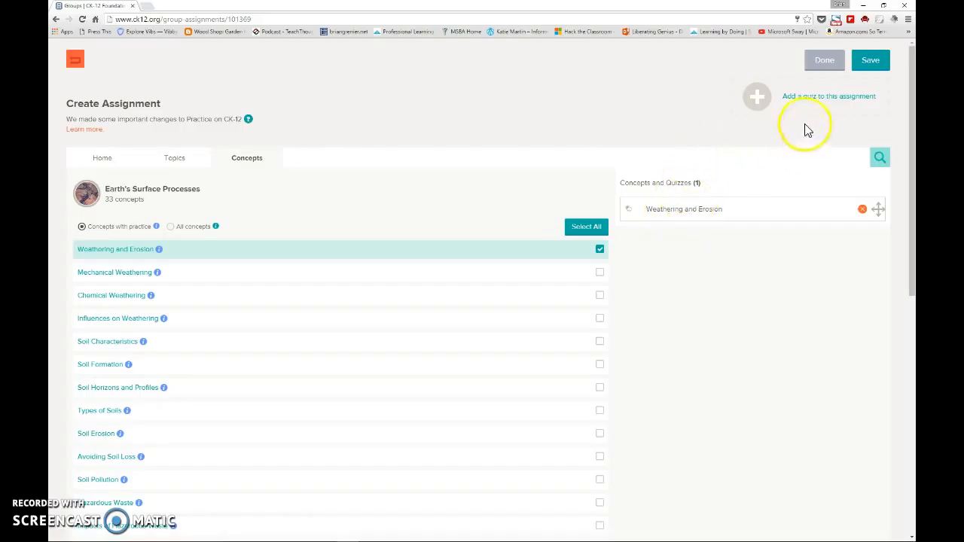
pyautogui.click(851, 101)
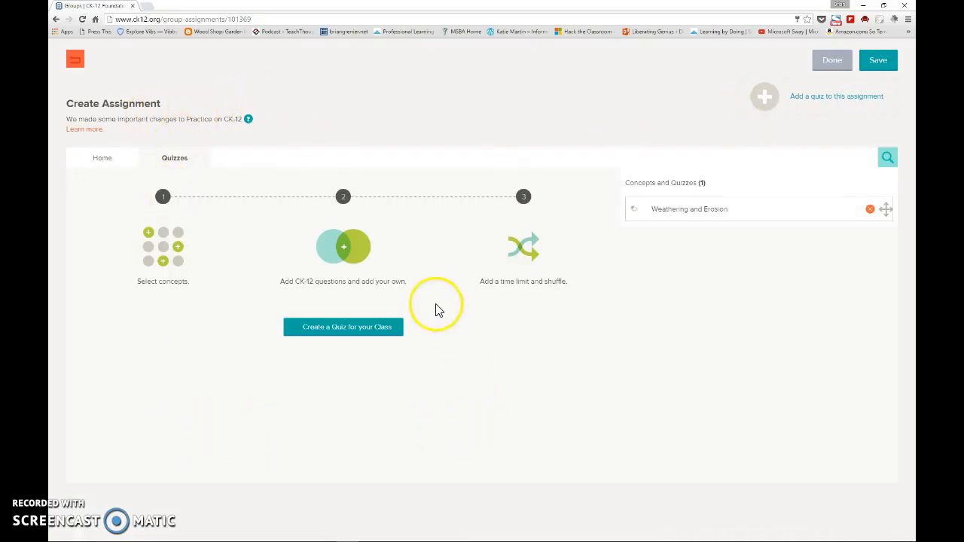
pyautogui.click(373, 334)
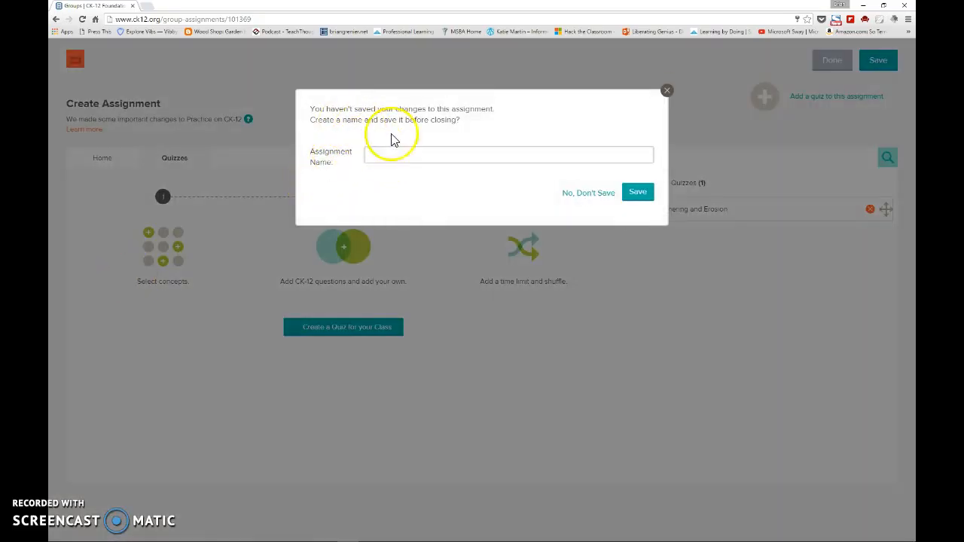
# - Save the assignment under the name Weathering and Erosion, and title its new quiz Weathering and Erosion Quiz
pyautogui.click(439, 154)
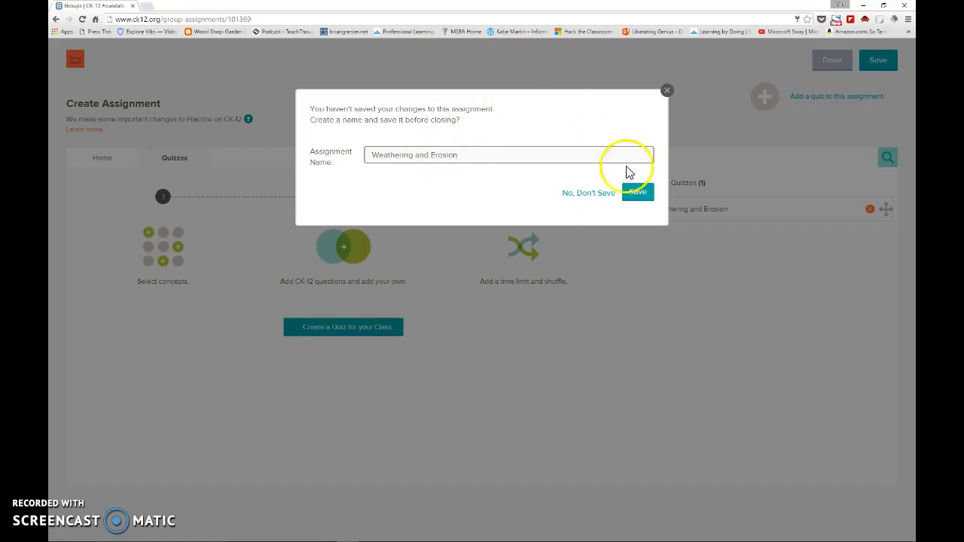
pyautogui.click(640, 192)
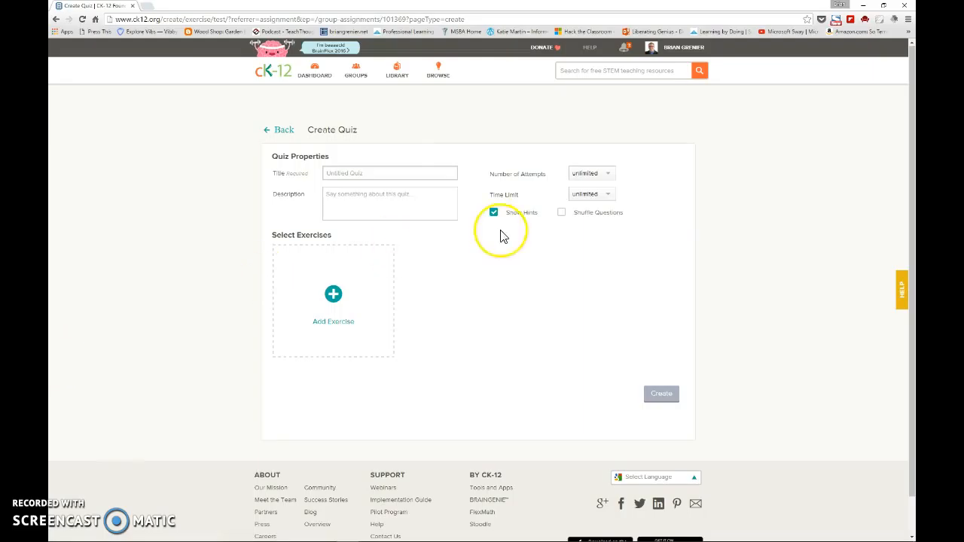
pyautogui.click(351, 173)
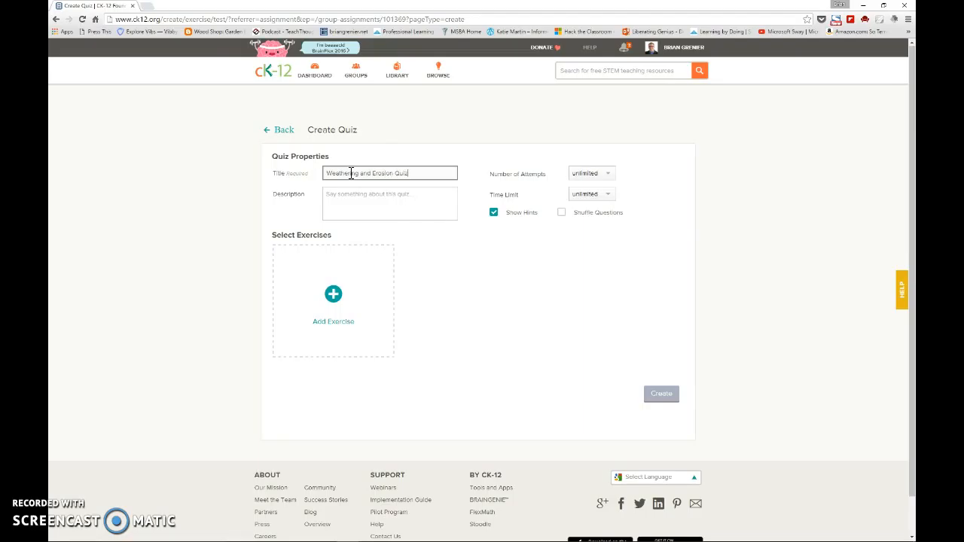
pyautogui.click(378, 196)
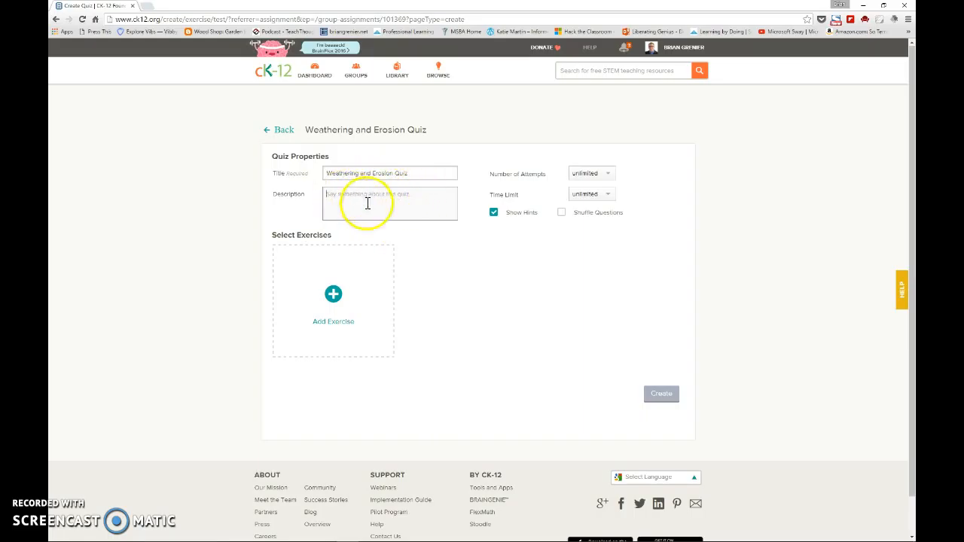
pyautogui.moveTo(387, 541)
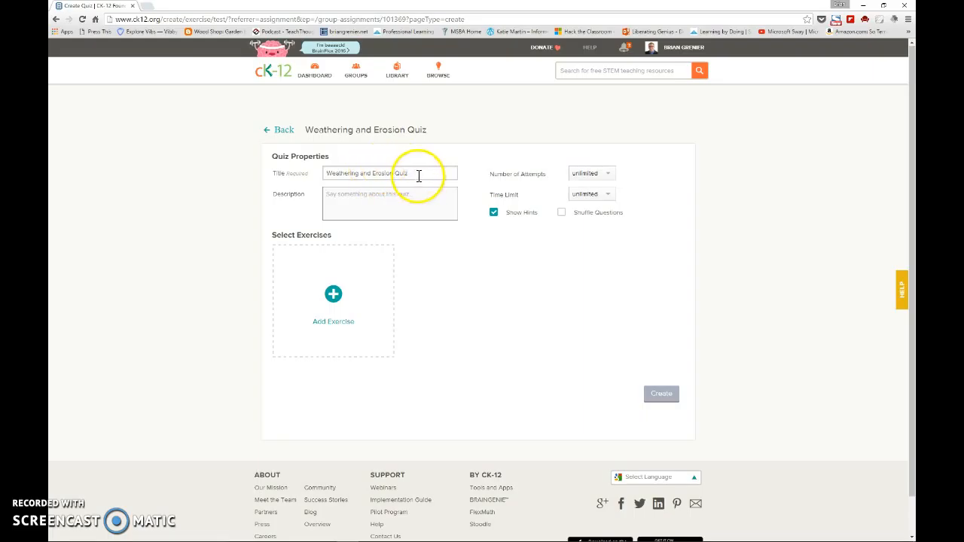
# - Allow 5 attempts on the quiz, keep the time limit unlimited and turn on question shuffling
pyautogui.click(595, 175)
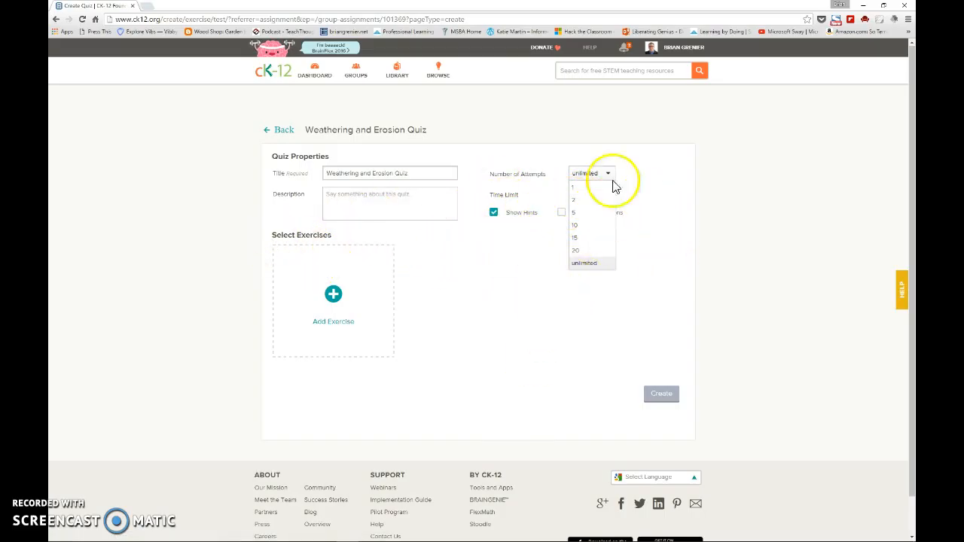
pyautogui.click(597, 219)
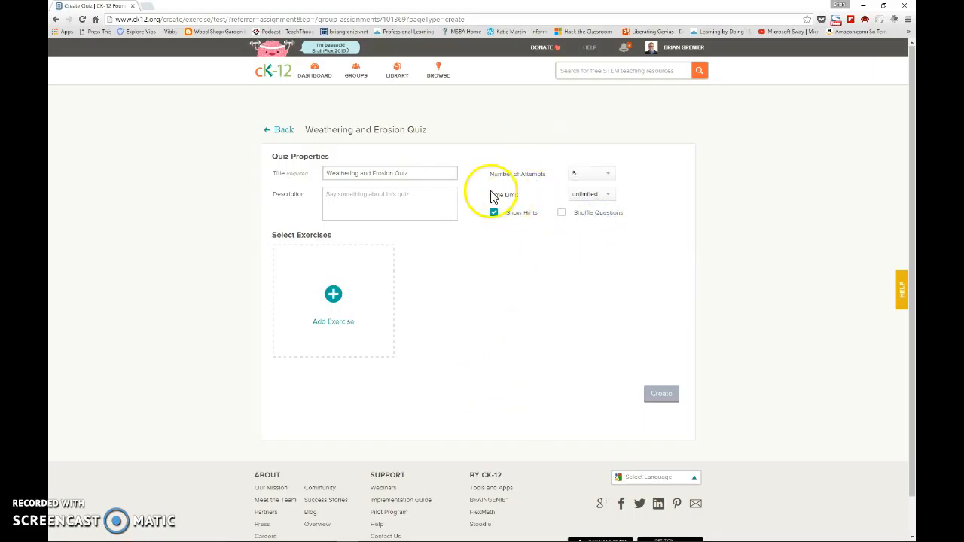
pyautogui.click(584, 194)
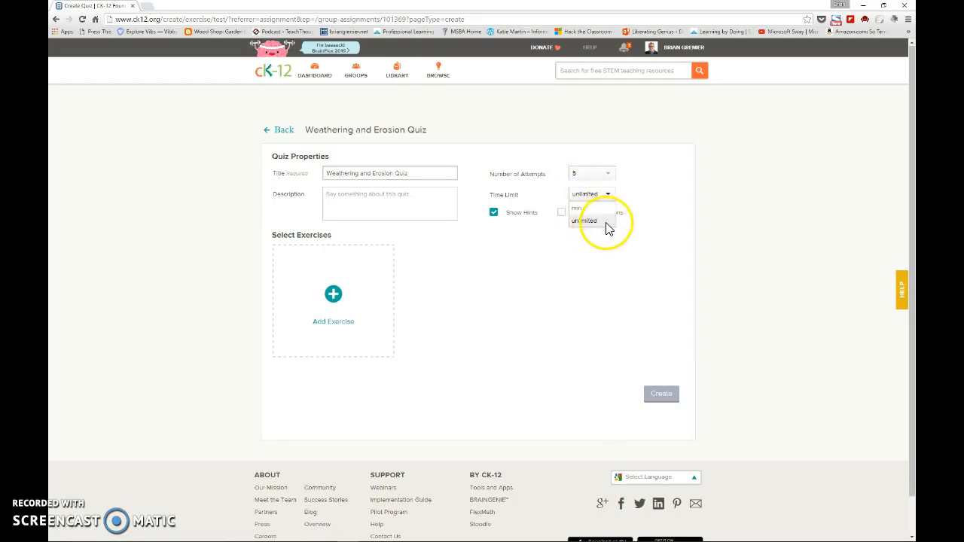
pyautogui.click(599, 225)
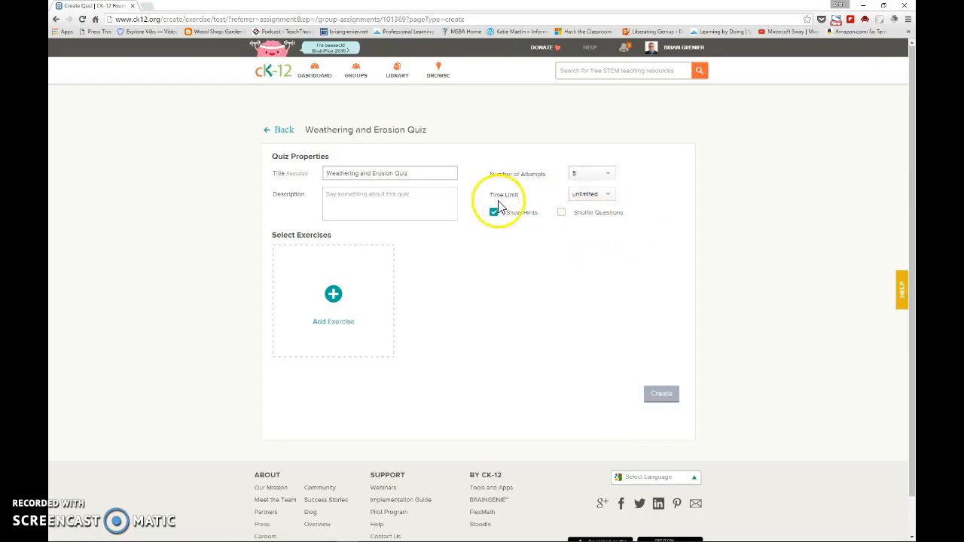
pyautogui.click(562, 214)
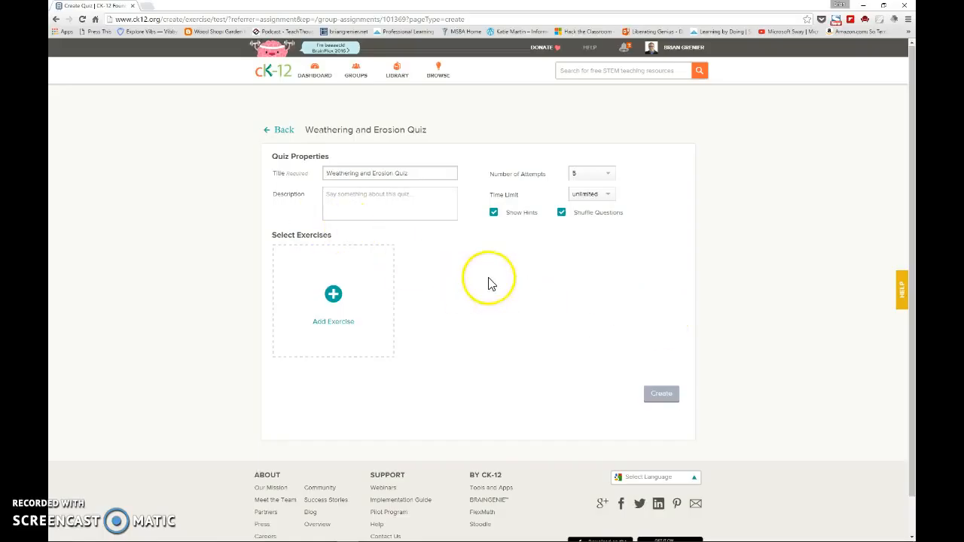
# - Add the Weathering and Erosion exercise from Earth's Surface Processes in Earth Science to the quiz, and dismiss the new-features notice
pyautogui.click(333, 295)
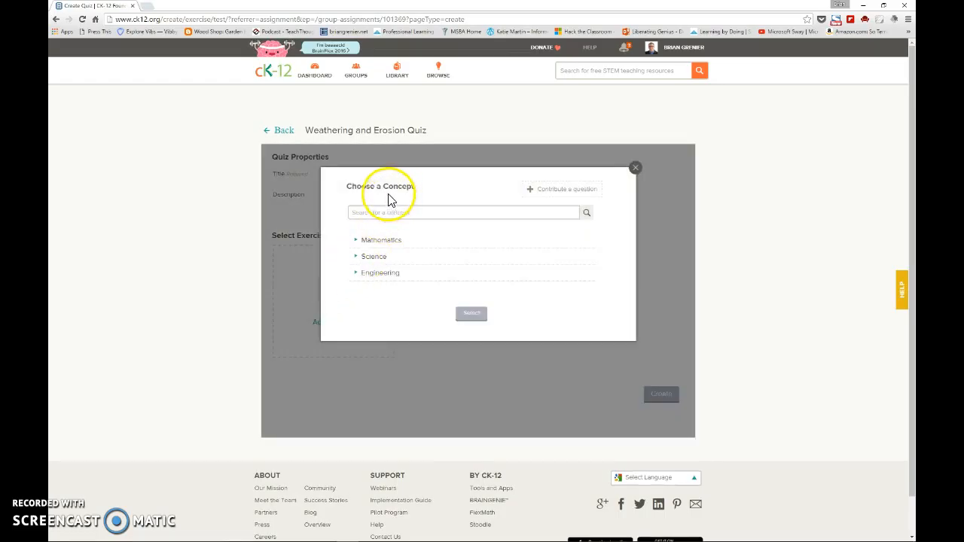
pyautogui.click(372, 256)
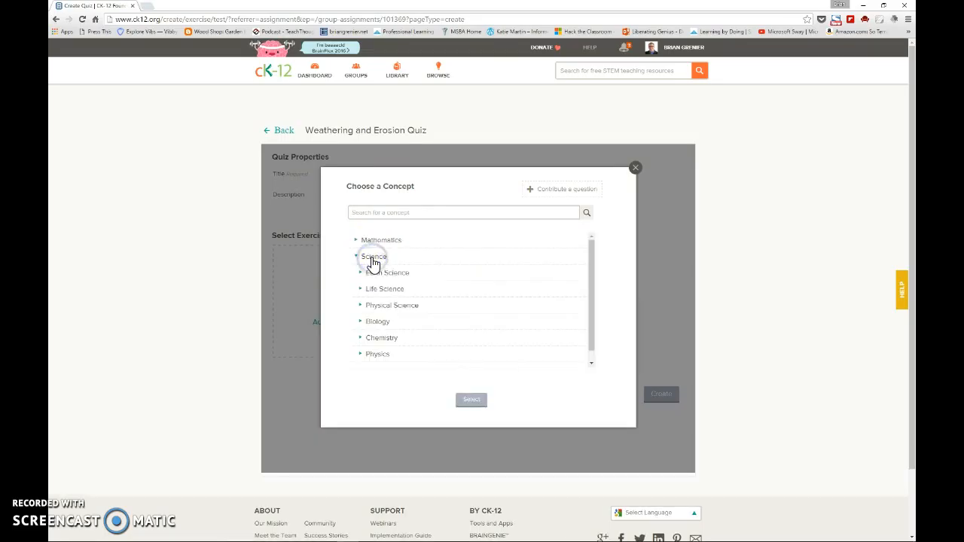
pyautogui.click(393, 274)
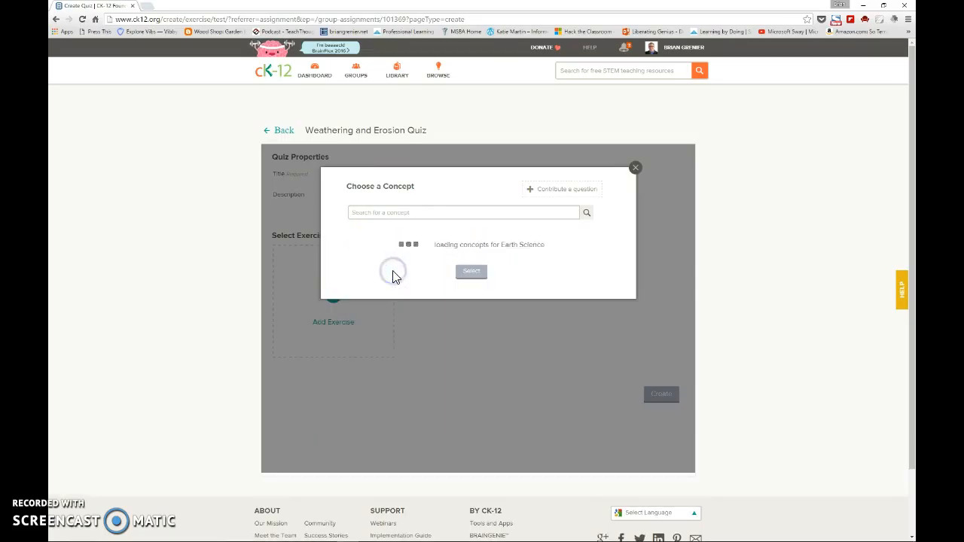
pyautogui.click(427, 341)
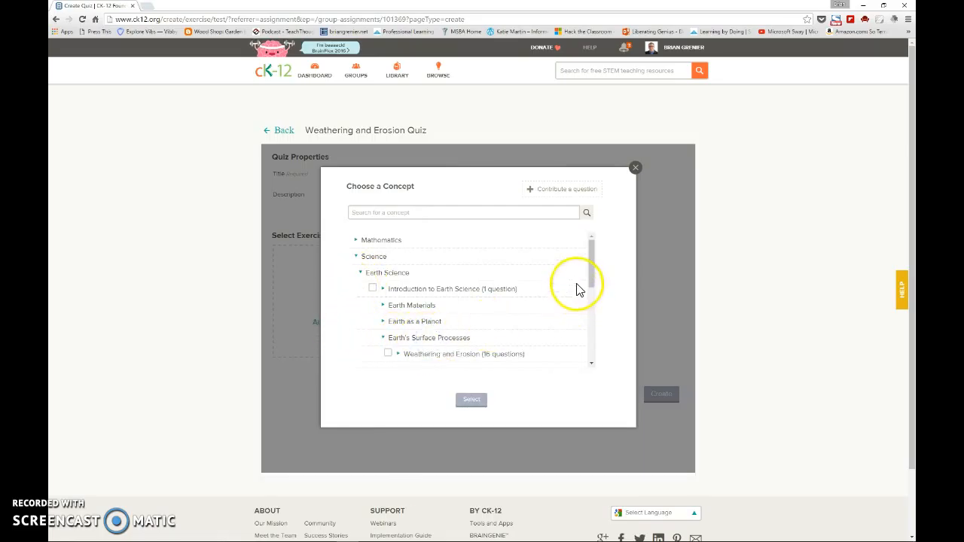
pyautogui.moveTo(592, 258); pyautogui.dragTo(589, 269)
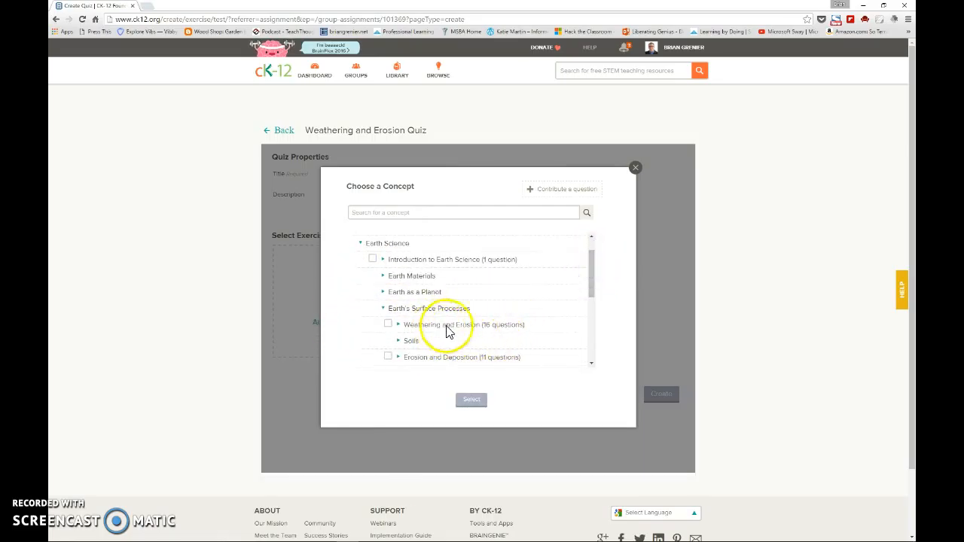
pyautogui.click(388, 330)
pyautogui.click(472, 441)
pyautogui.click(472, 441)
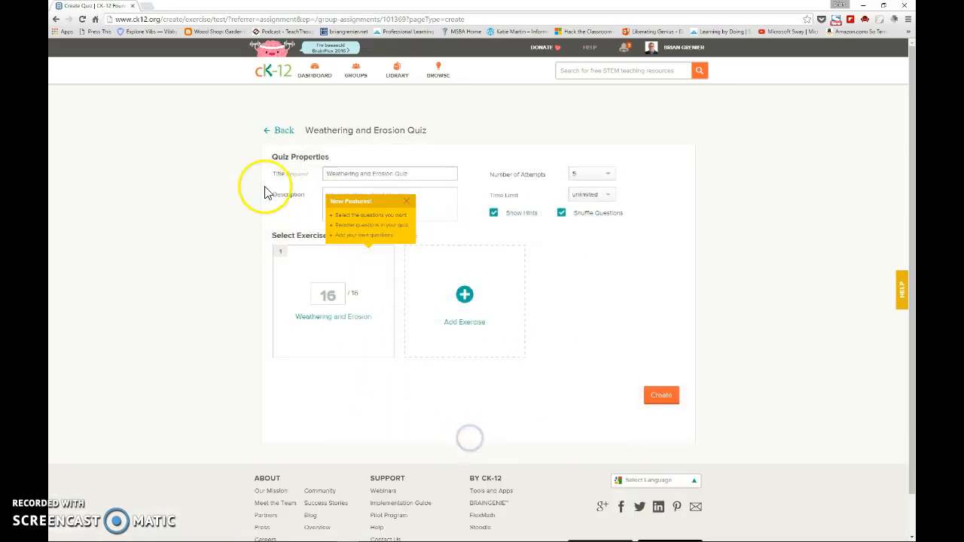
pyautogui.moveTo(363, 333)
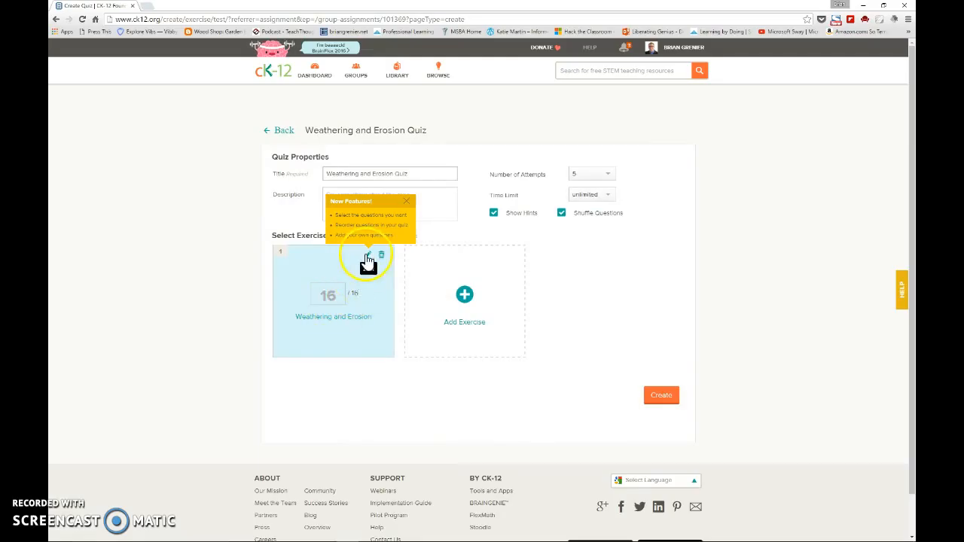
pyautogui.click(408, 203)
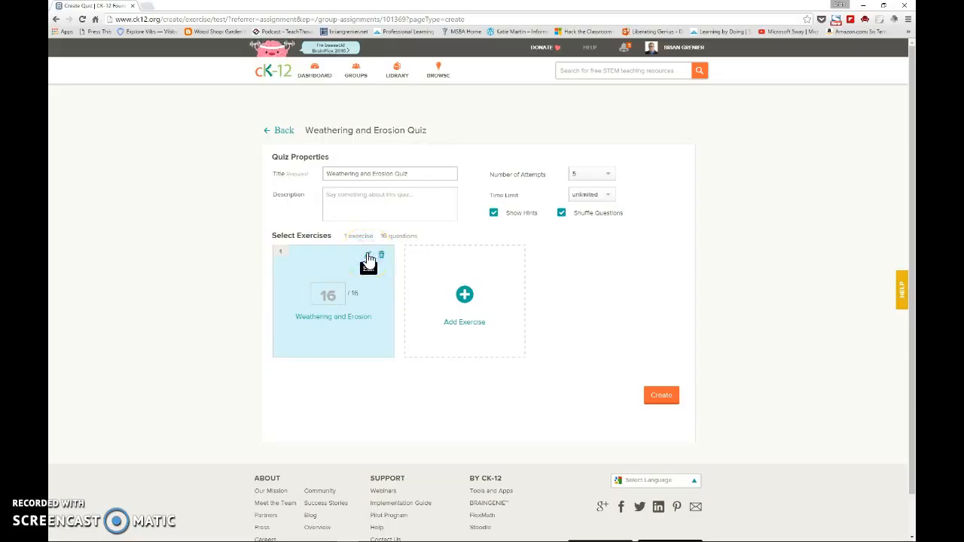
# - Open the Weathering and Erosion exercise for editing and exclude questions 1, 2, 4, 6, 8 and 10
pyautogui.click(367, 257)
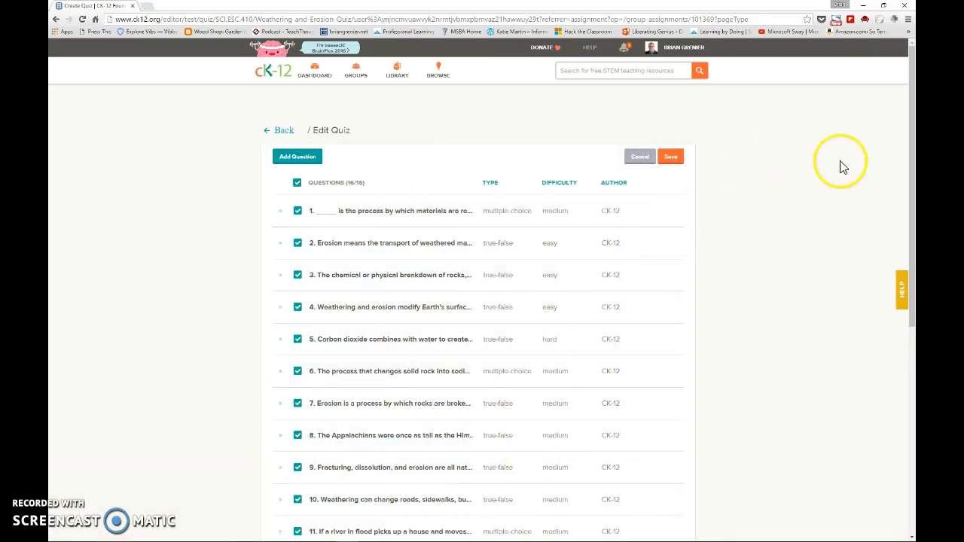
pyautogui.moveTo(911, 174); pyautogui.dragTo(906, 202)
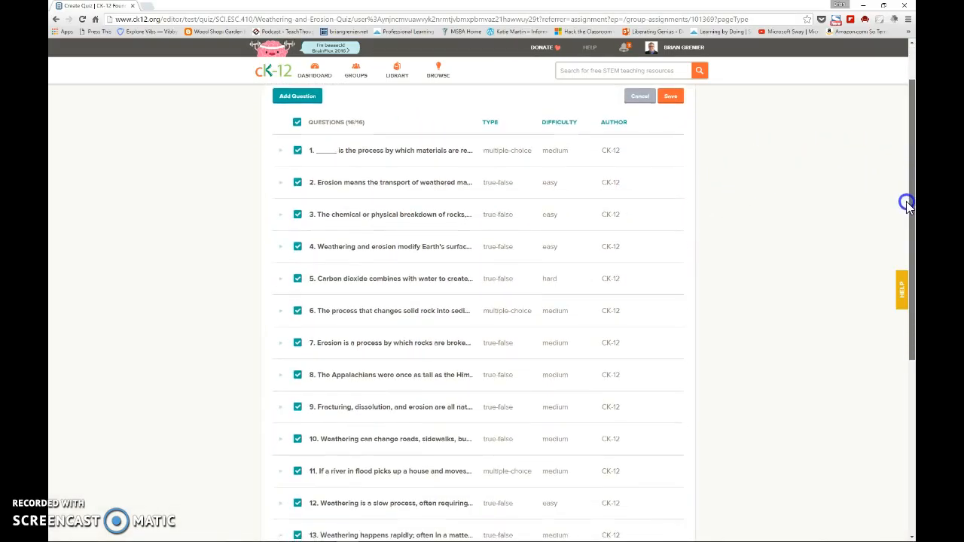
pyautogui.click(298, 152)
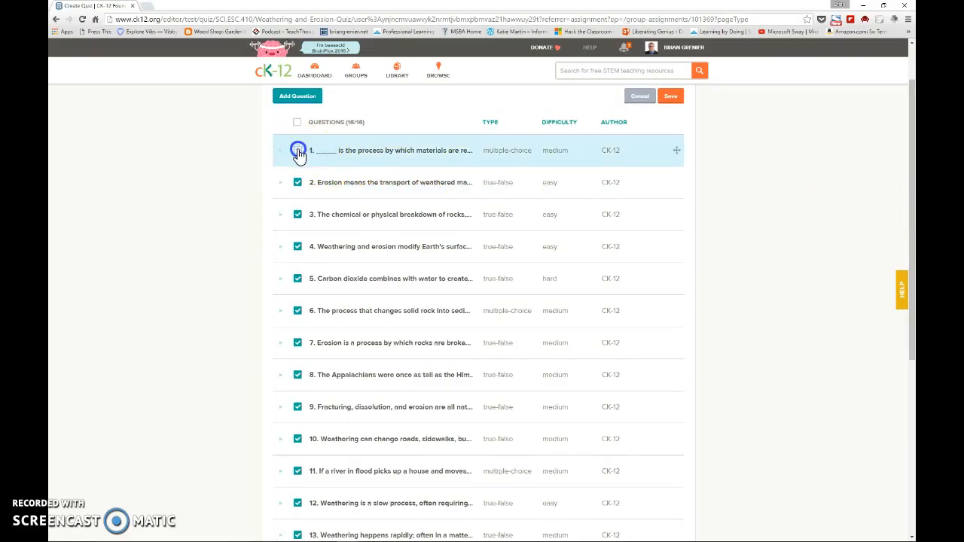
pyautogui.click(297, 183)
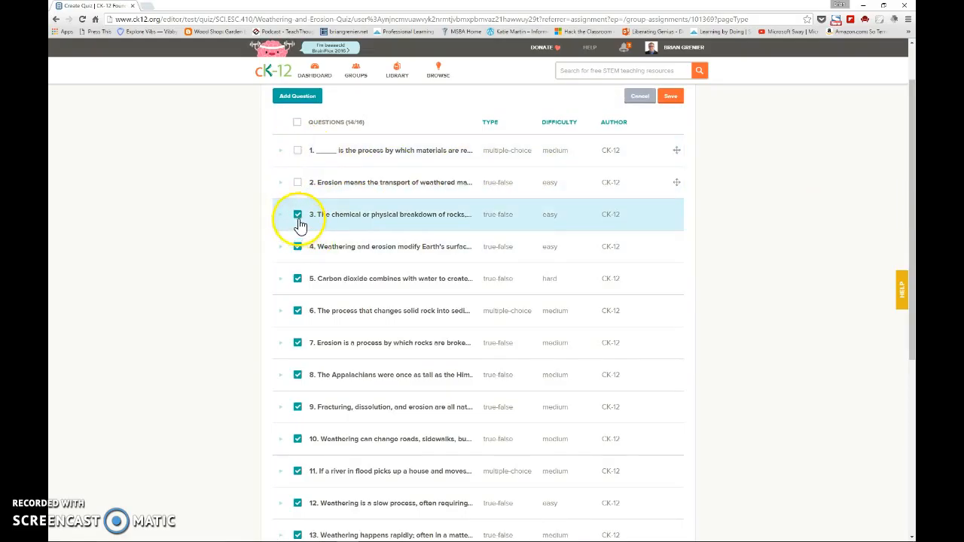
pyautogui.click(297, 248)
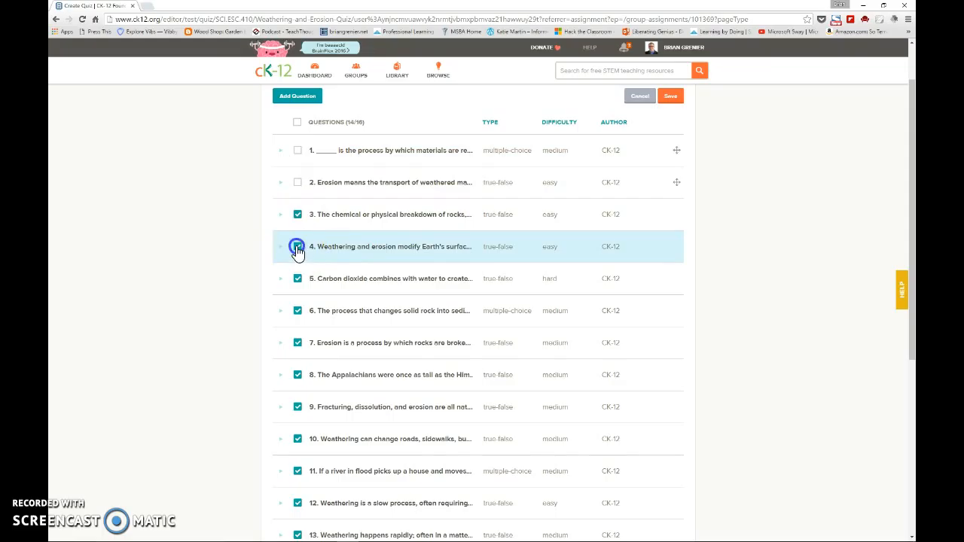
pyautogui.click(298, 312)
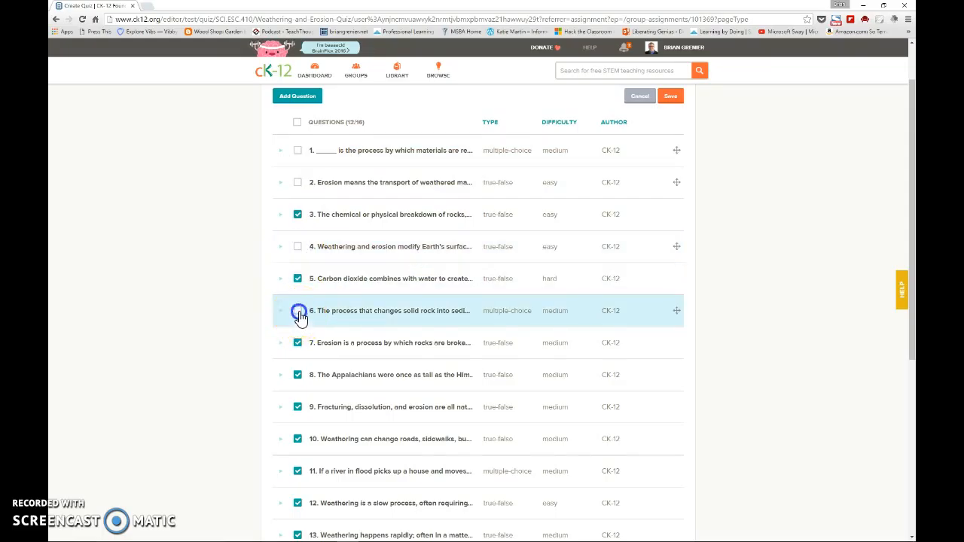
pyautogui.click(298, 376)
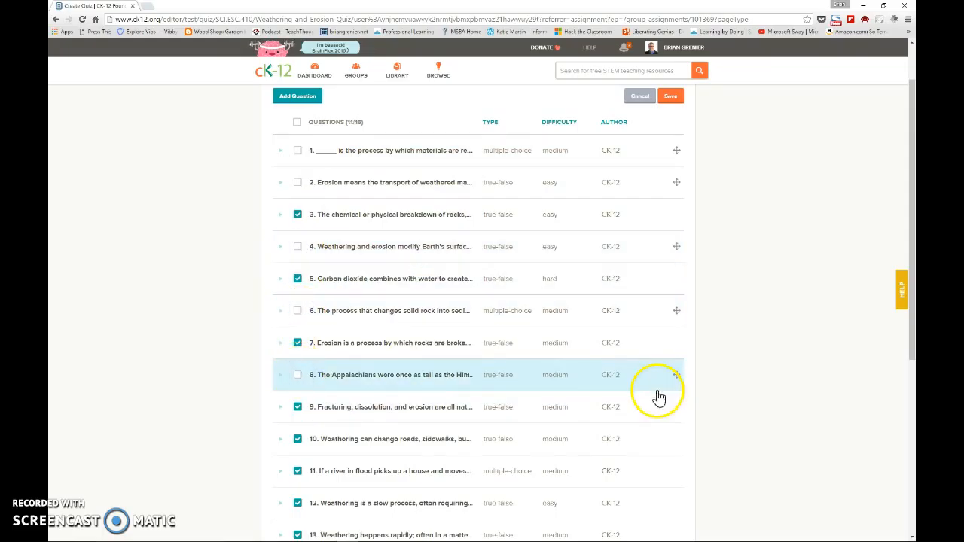
pyautogui.click(298, 439)
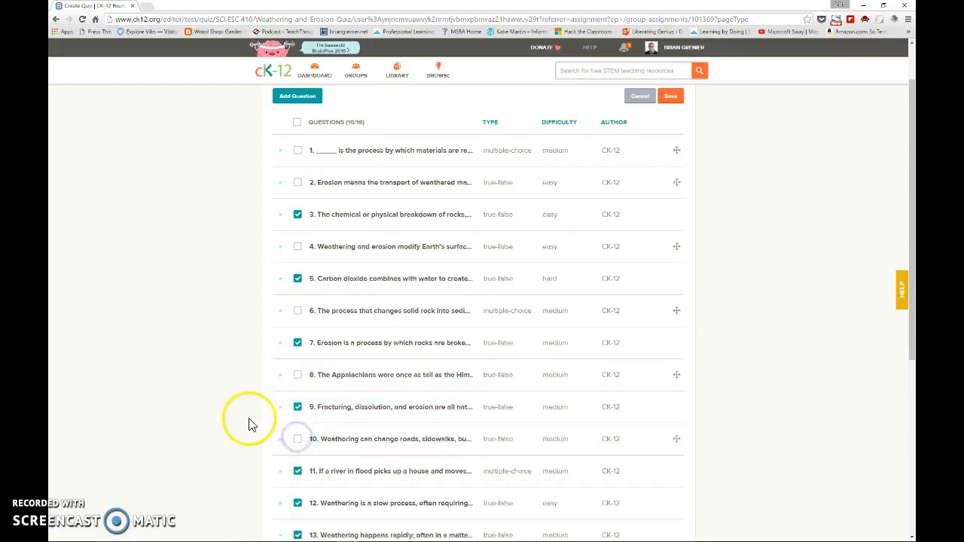
# - Preview question 3 and close it, and exclude questions 12, 13 and 14 from the exercise
pyautogui.click(281, 216)
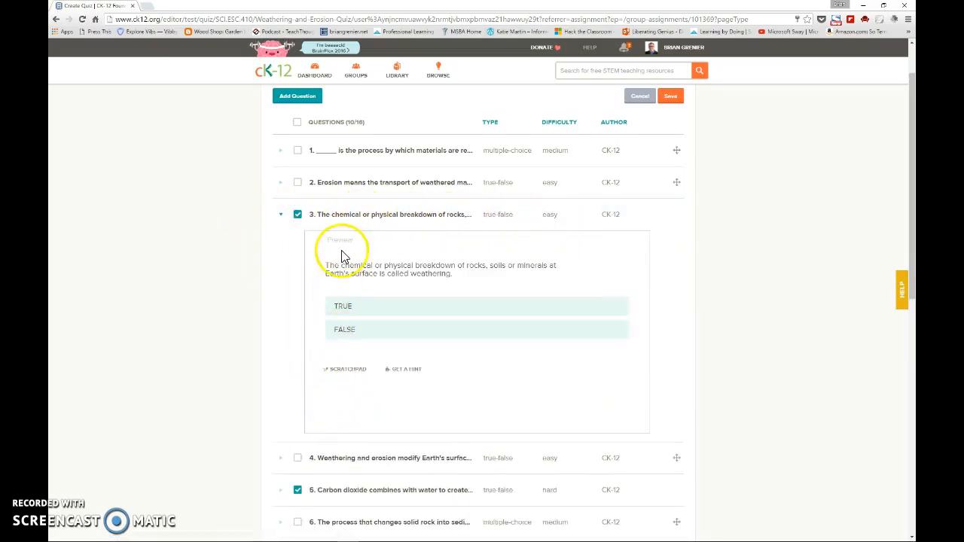
pyautogui.click(279, 216)
pyautogui.moveTo(911, 149); pyautogui.dragTo(911, 172)
pyautogui.click(298, 451)
pyautogui.click(297, 484)
pyautogui.click(297, 516)
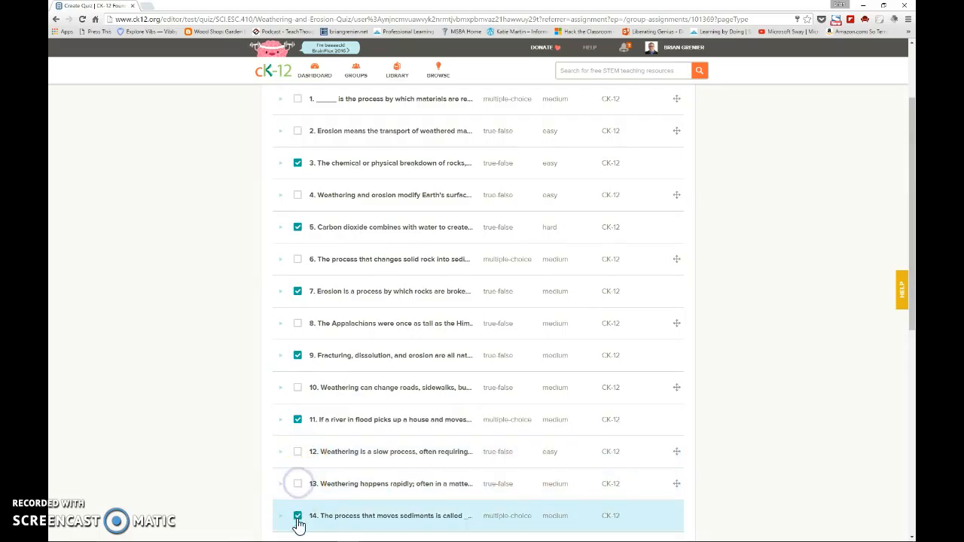
pyautogui.moveTo(911, 232); pyautogui.dragTo(911, 163)
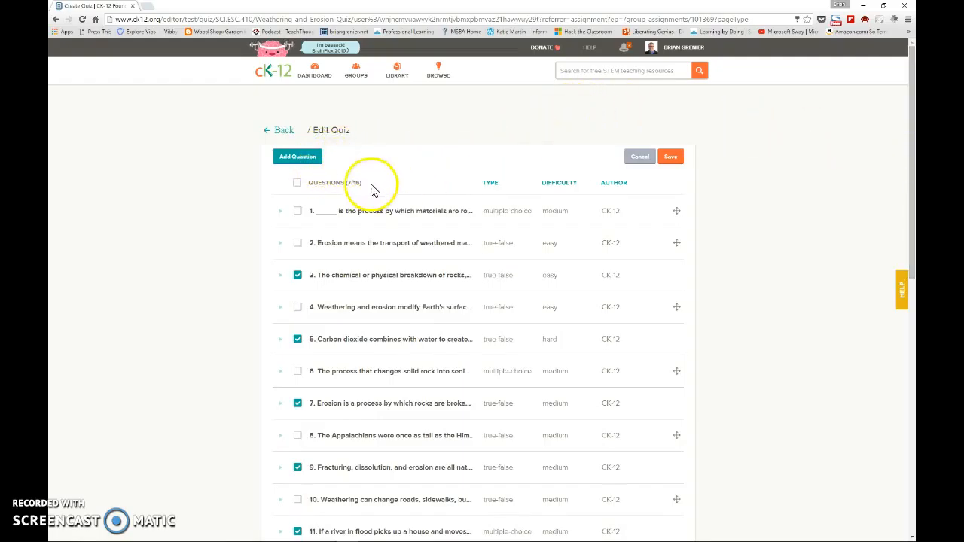
# - Add a custom multiple-choice question reading "If pressure increases, what happens to the melting point of ice?"
pyautogui.click(299, 161)
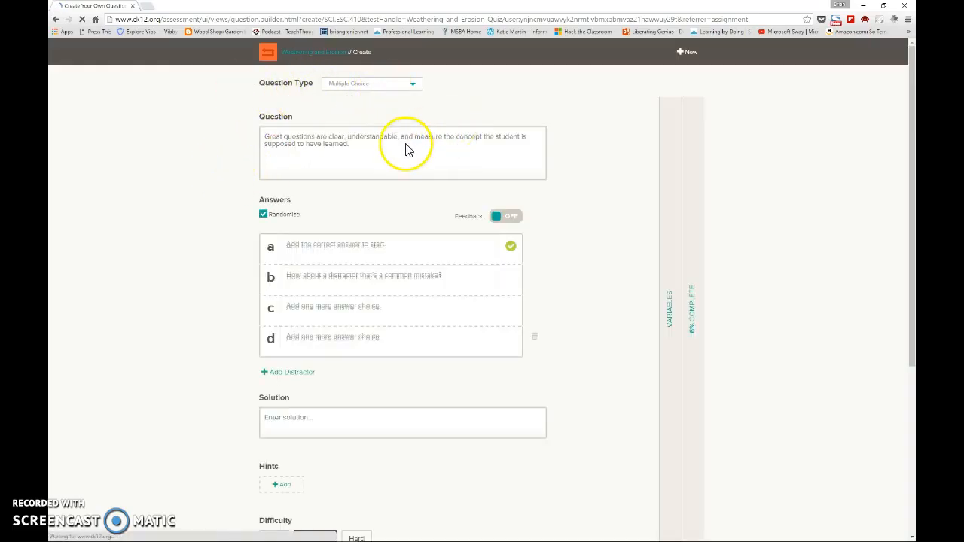
pyautogui.click(403, 87)
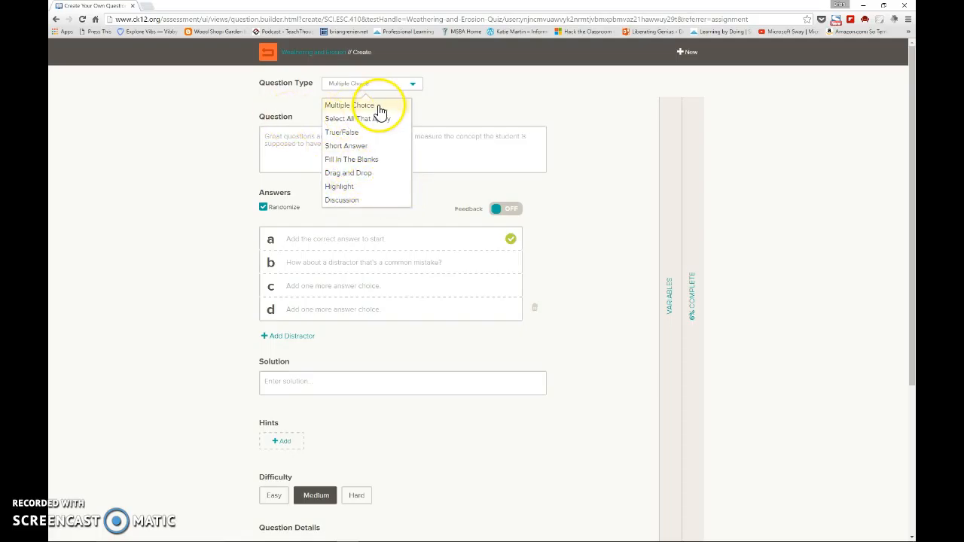
pyautogui.click(375, 104)
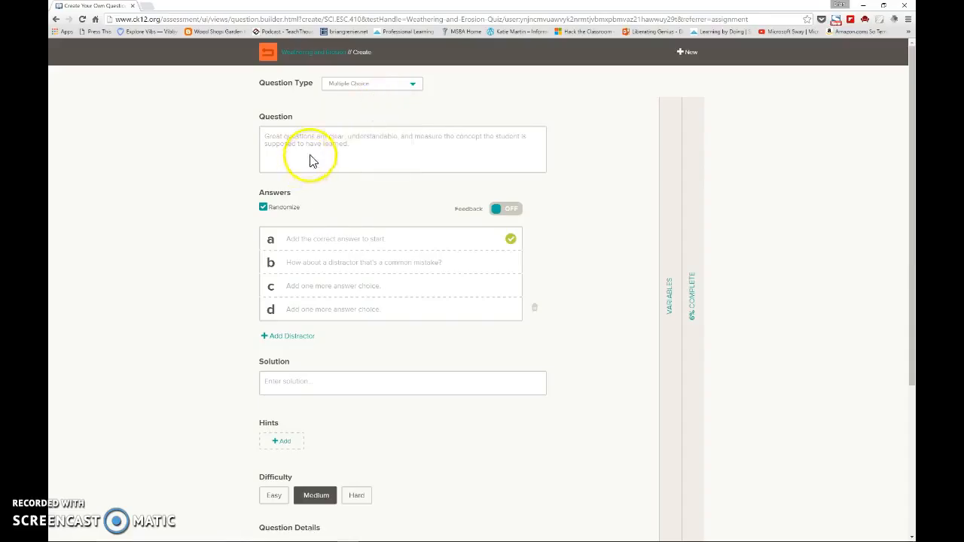
pyautogui.click(313, 137)
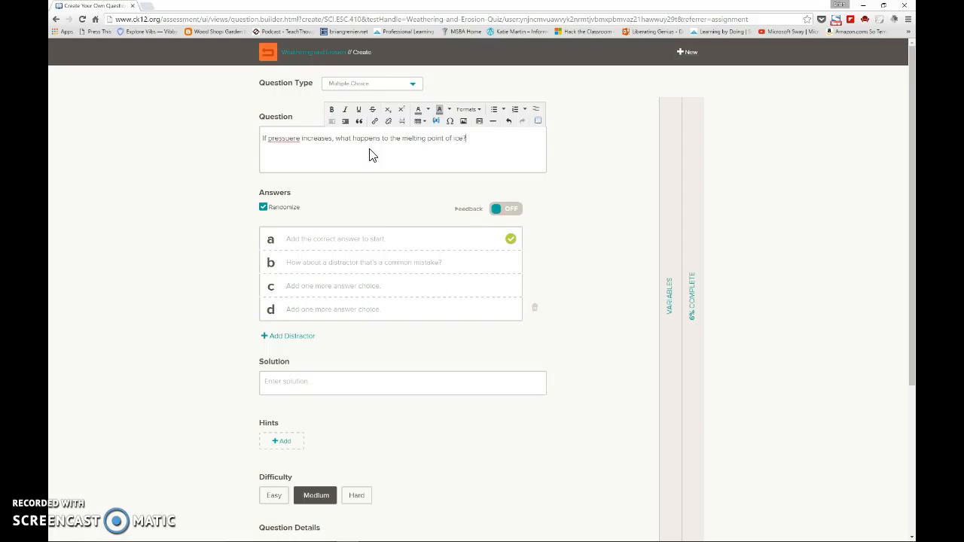
pyautogui.moveTo(290, 137); pyautogui.dragTo(294, 137)
pyautogui.press('BackSpace')
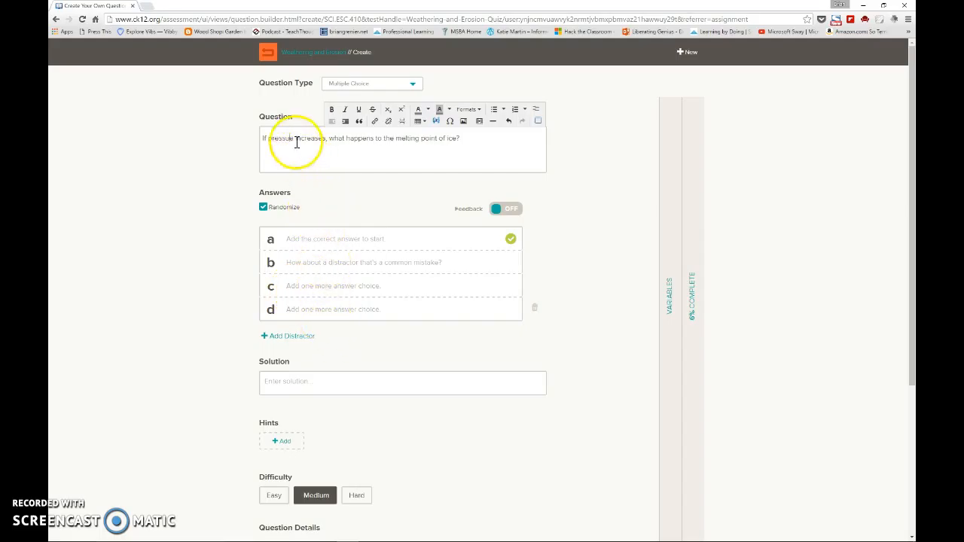
pyautogui.write('r')
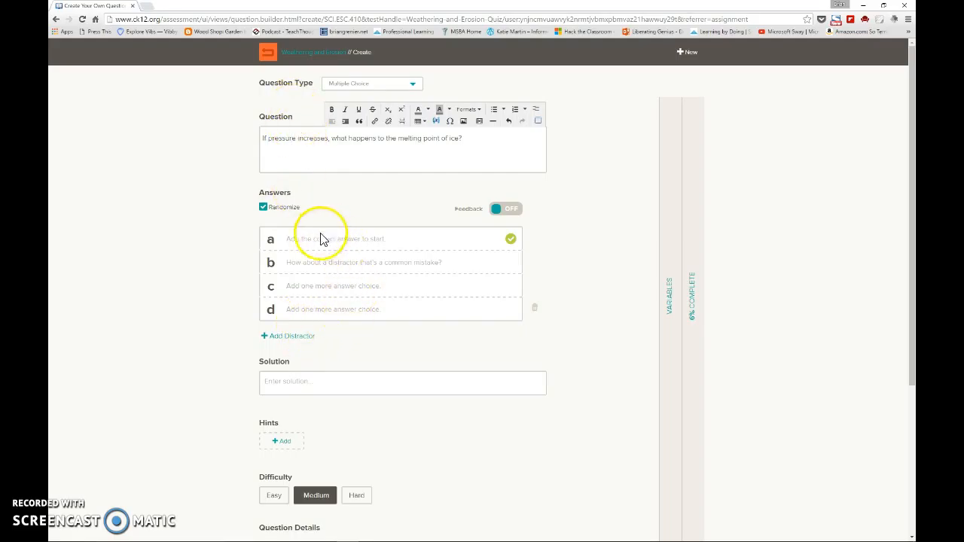
# - Enter "stay the same" as the correct answer, "increase" and "decrease" as distractors, and remove the empty fourth option
pyautogui.click(355, 239)
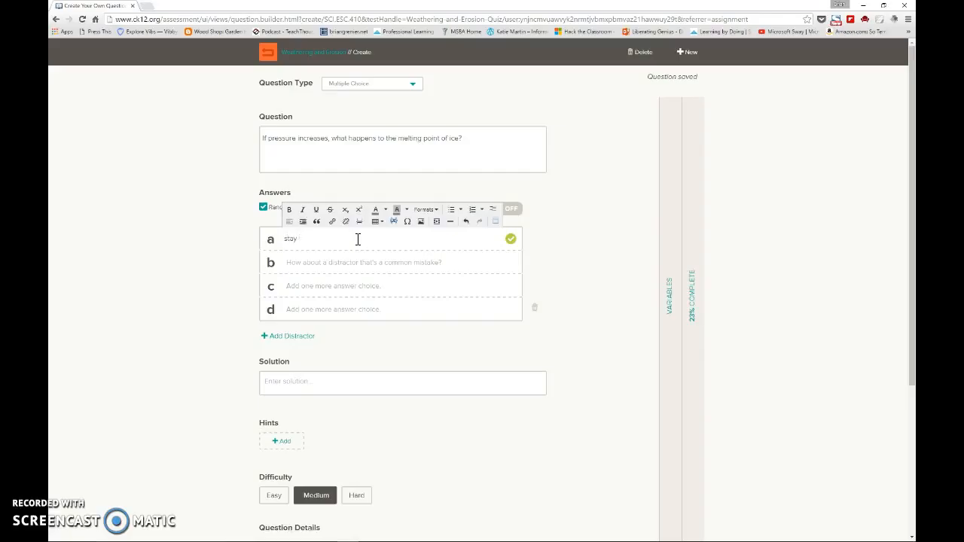
pyautogui.click(371, 263)
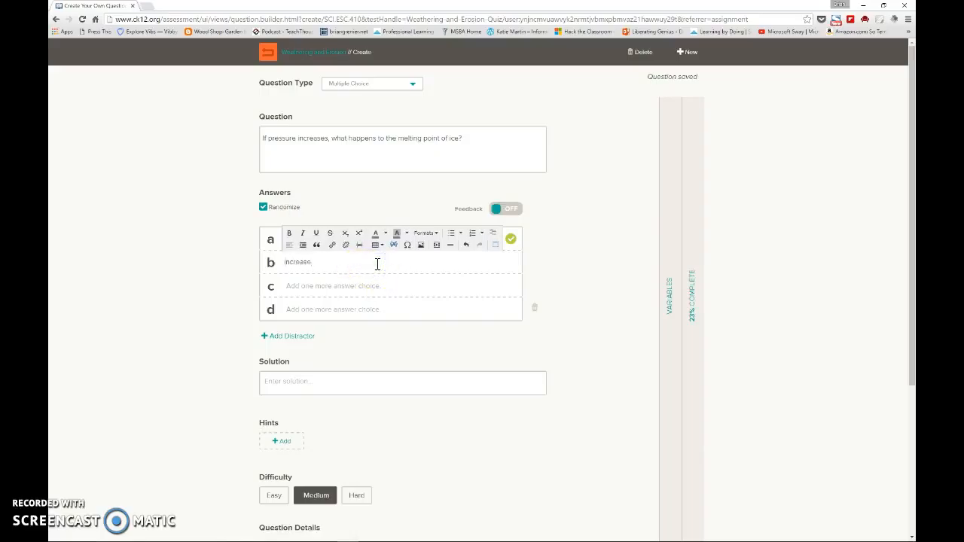
pyautogui.click(395, 286)
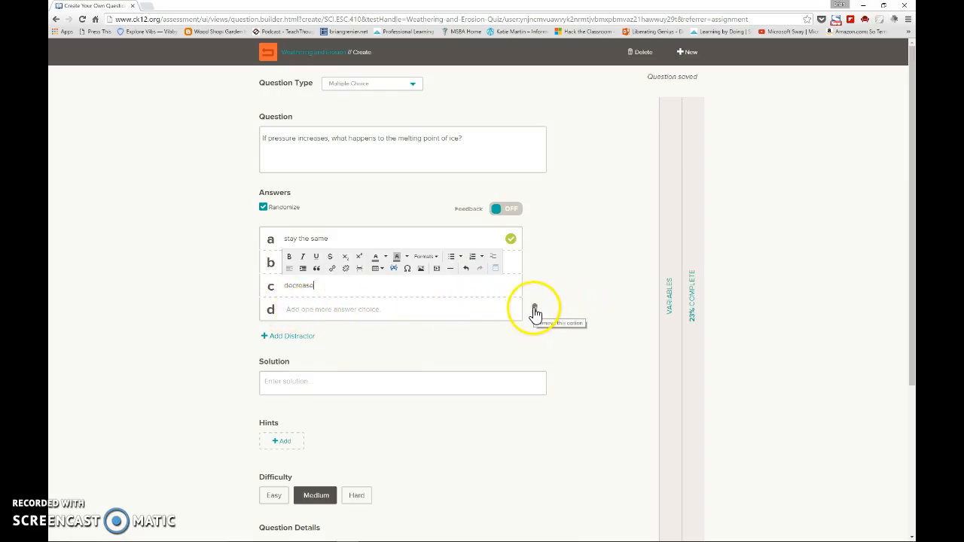
pyautogui.click(534, 312)
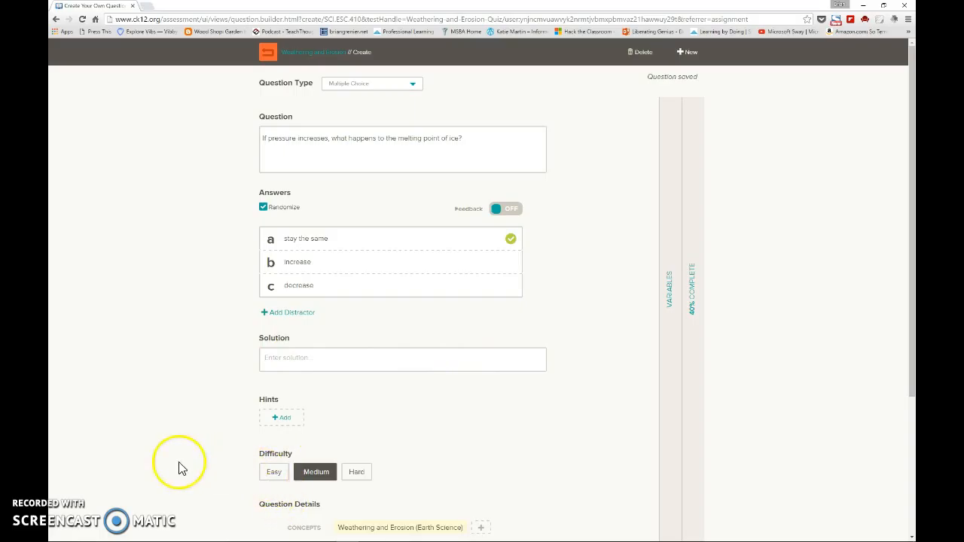
# - Submit the custom question at medium difficulty and return to the quiz's question list
pyautogui.moveTo(912, 235); pyautogui.dragTo(911, 386)
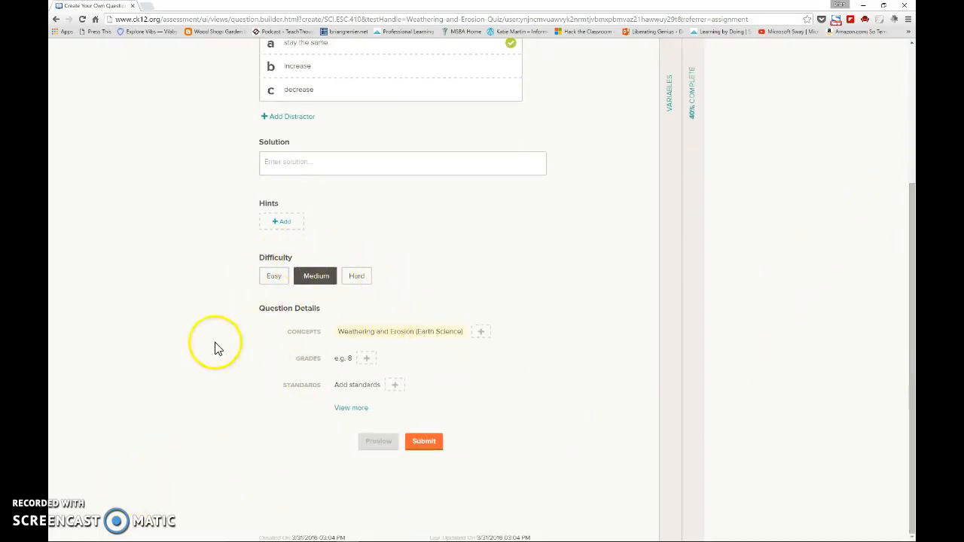
pyautogui.click(429, 445)
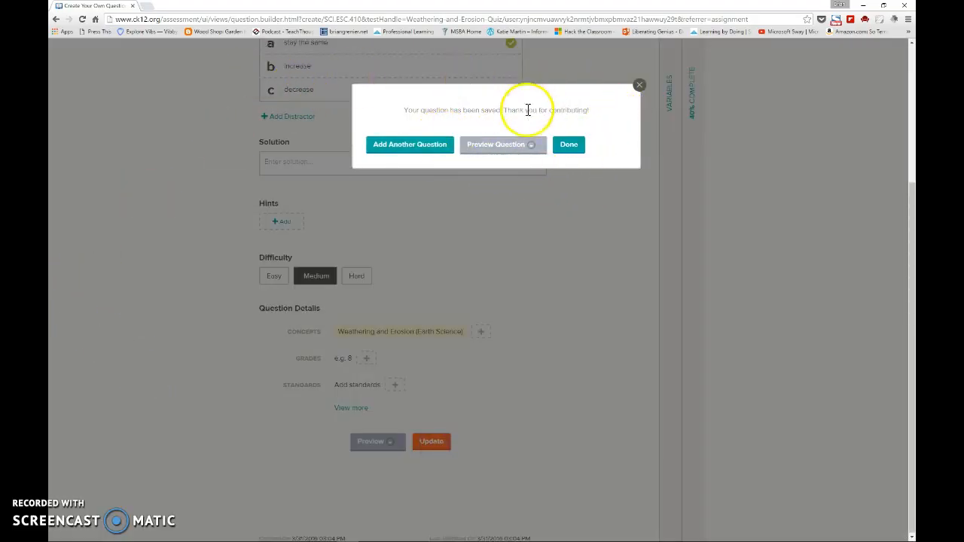
pyautogui.click(571, 145)
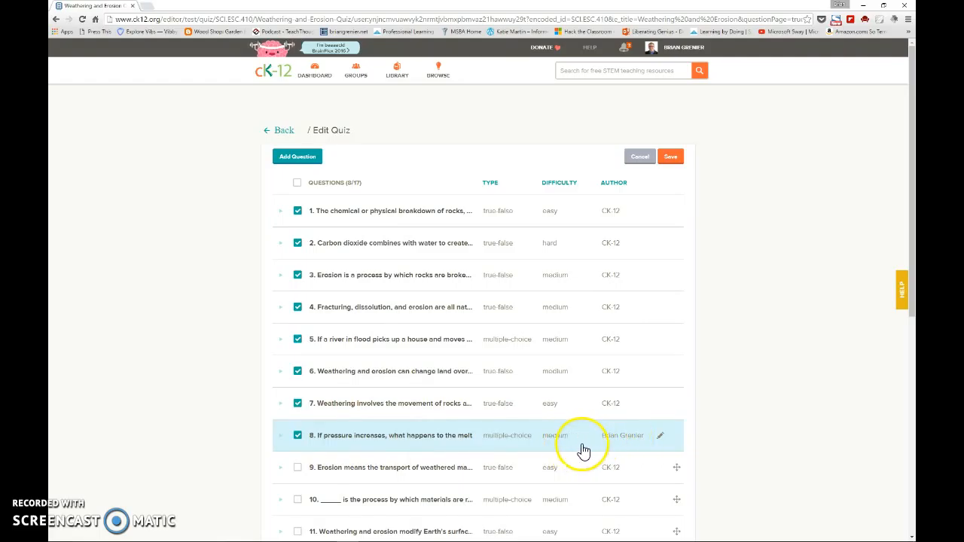
# - Save the question selection, update the Weathering and Erosion Quiz, and go back from the quiz editor
pyautogui.click(672, 158)
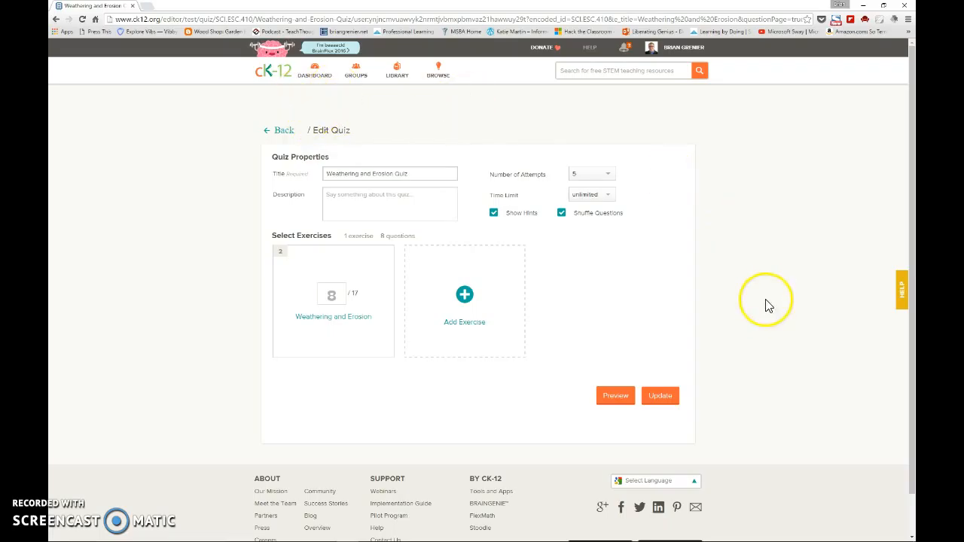
pyautogui.click(661, 395)
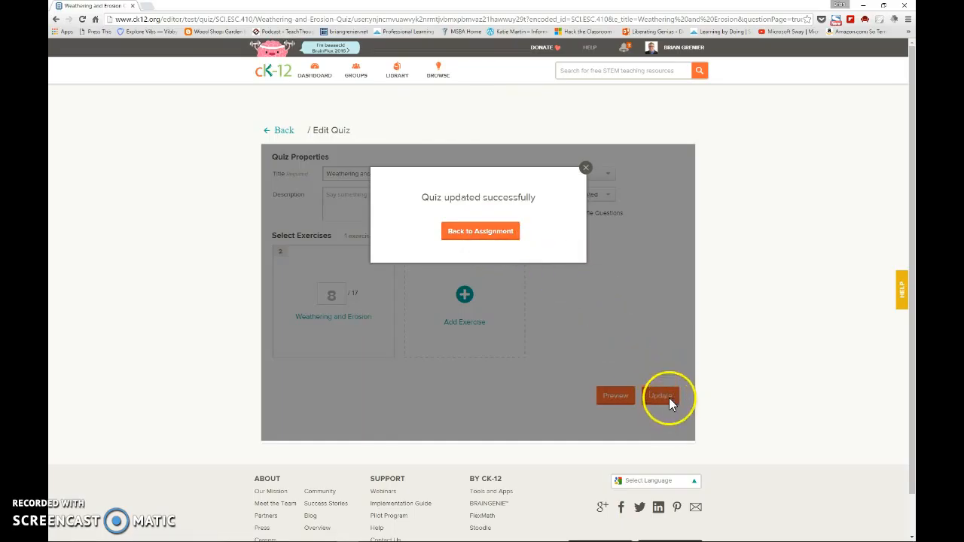
pyautogui.click(497, 232)
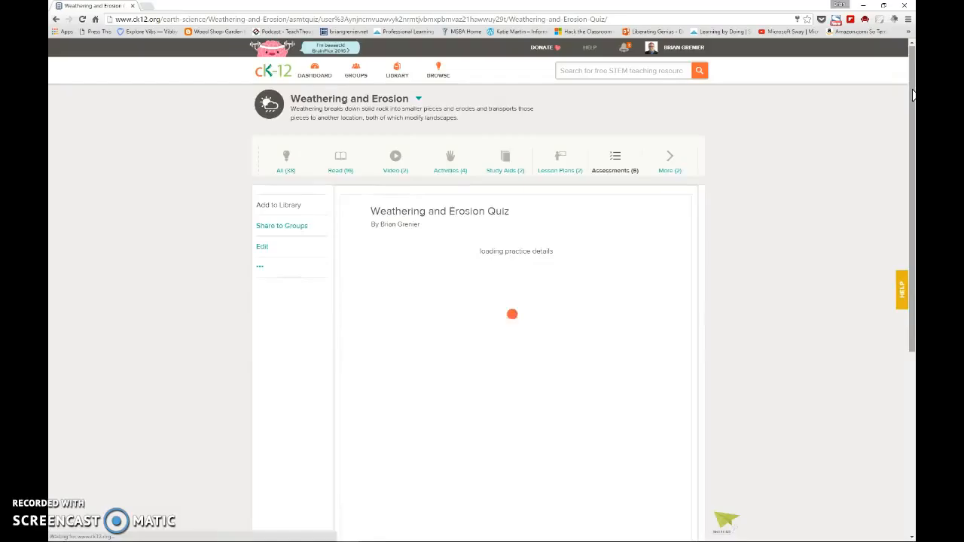
# - Go to the U.S. History group's assignments and open the Weathering and Erosion assignment for editing, accepting that changes affect all groups
pyautogui.moveTo(913, 94); pyautogui.dragTo(912, 117)
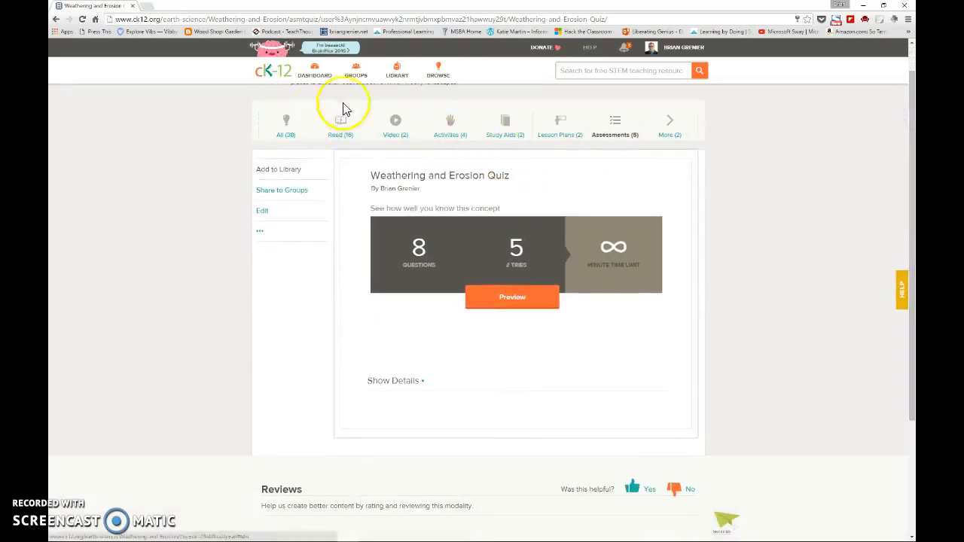
pyautogui.scroll(1, 354, 139)
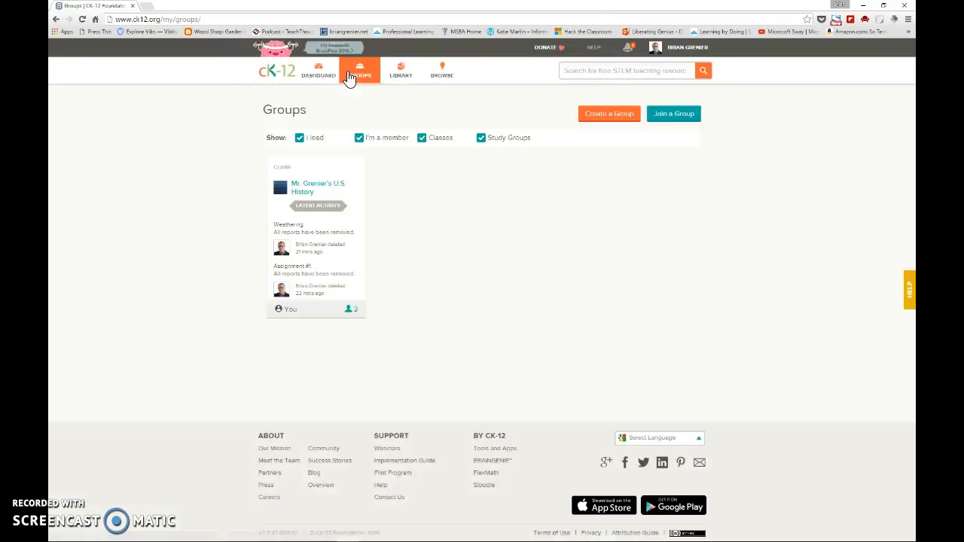
pyautogui.click(325, 188)
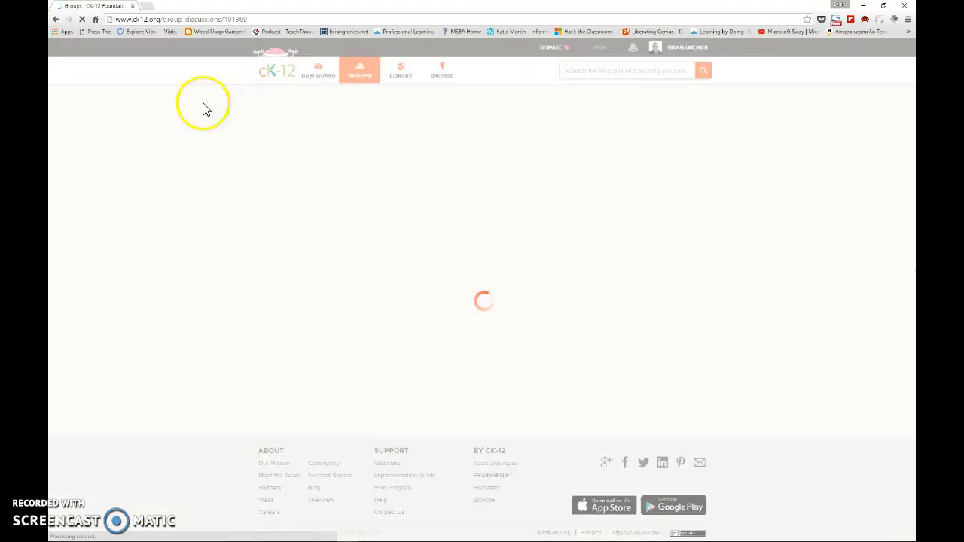
pyautogui.click(321, 214)
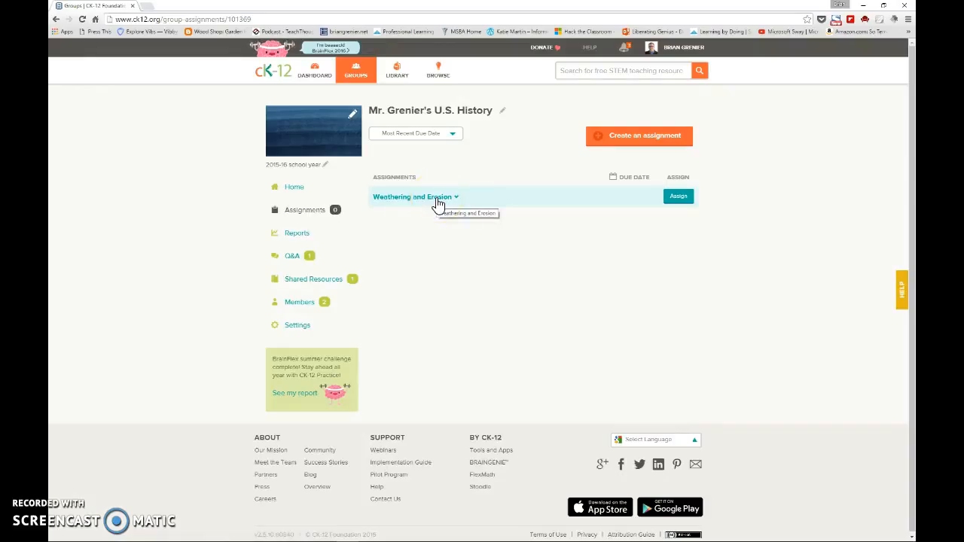
pyautogui.click(436, 200)
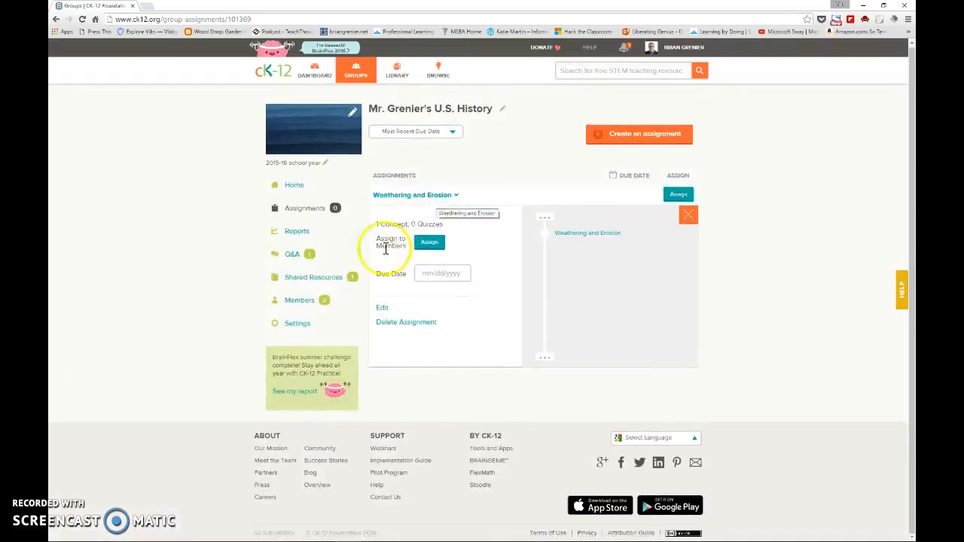
pyautogui.click(383, 308)
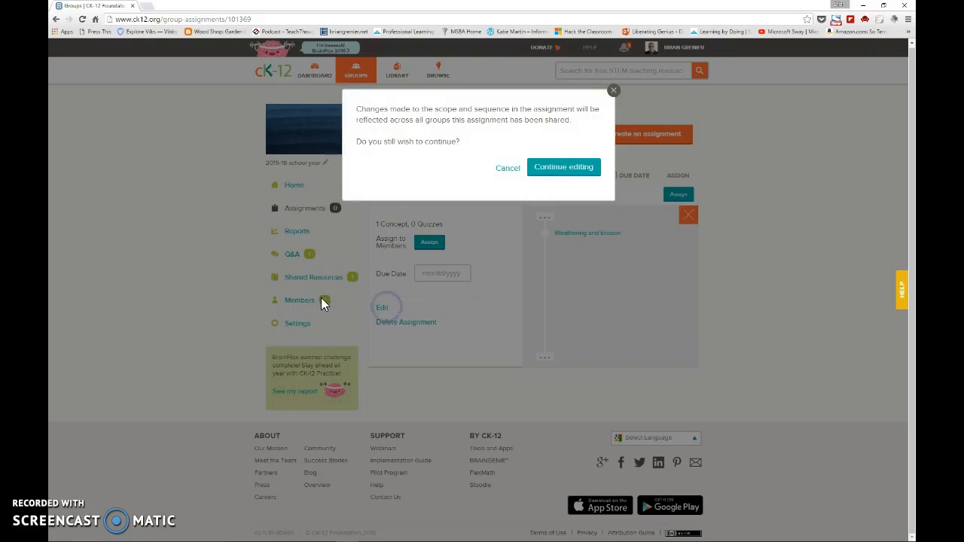
pyautogui.click(558, 168)
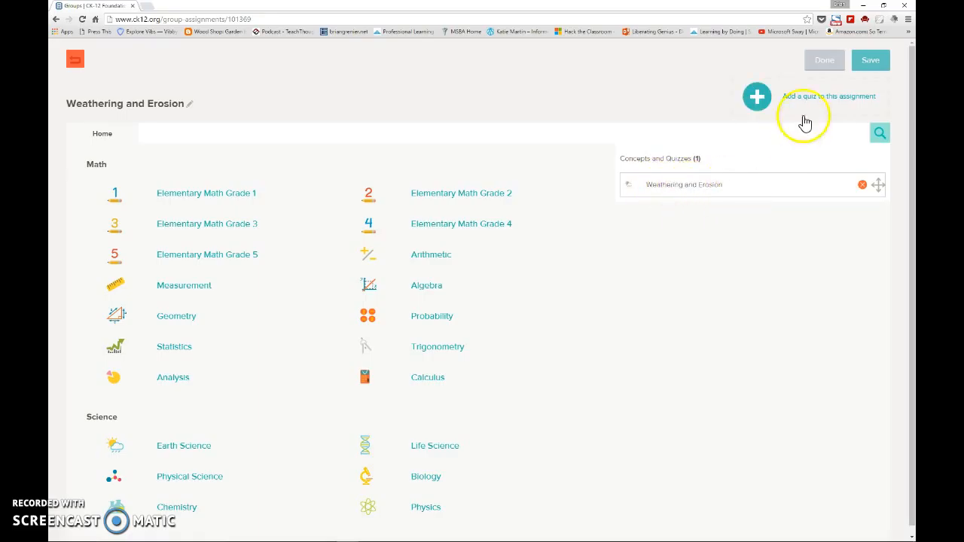
# - Add the Weathering and Erosion Quiz to the assignment and save it
pyautogui.click(832, 100)
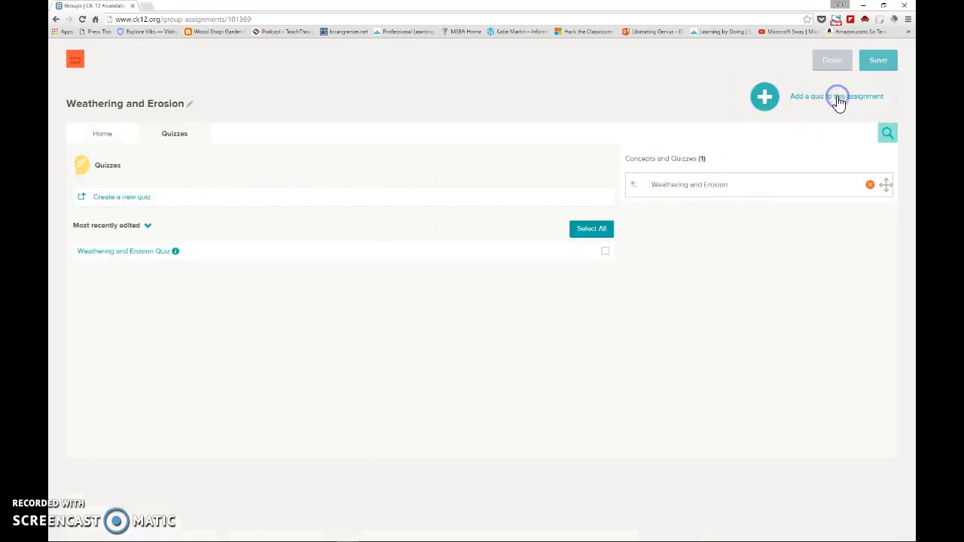
pyautogui.click(114, 256)
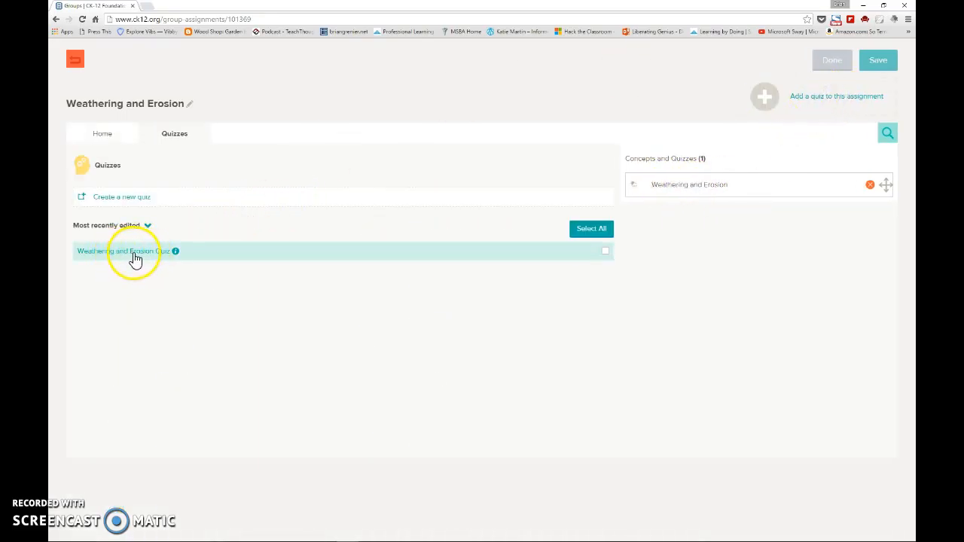
pyautogui.click(605, 251)
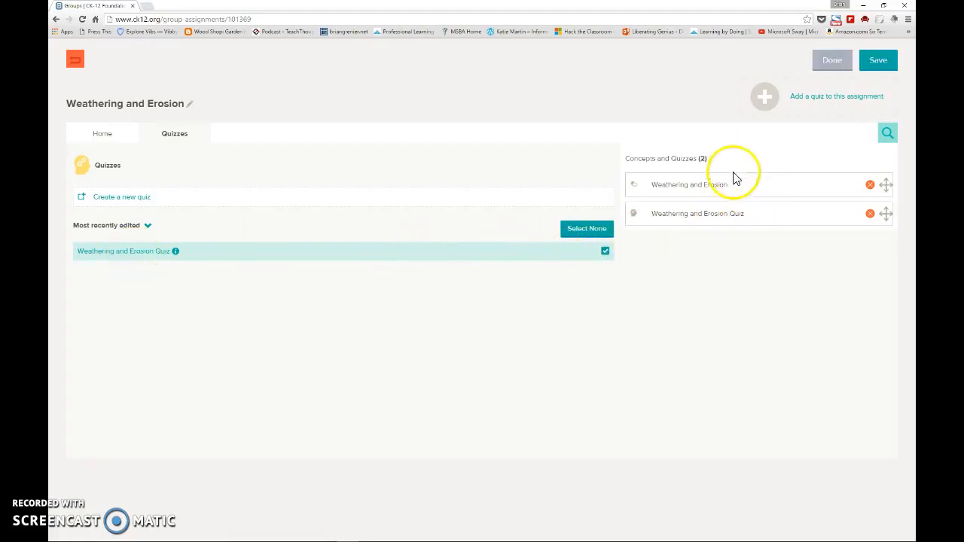
pyautogui.click(879, 61)
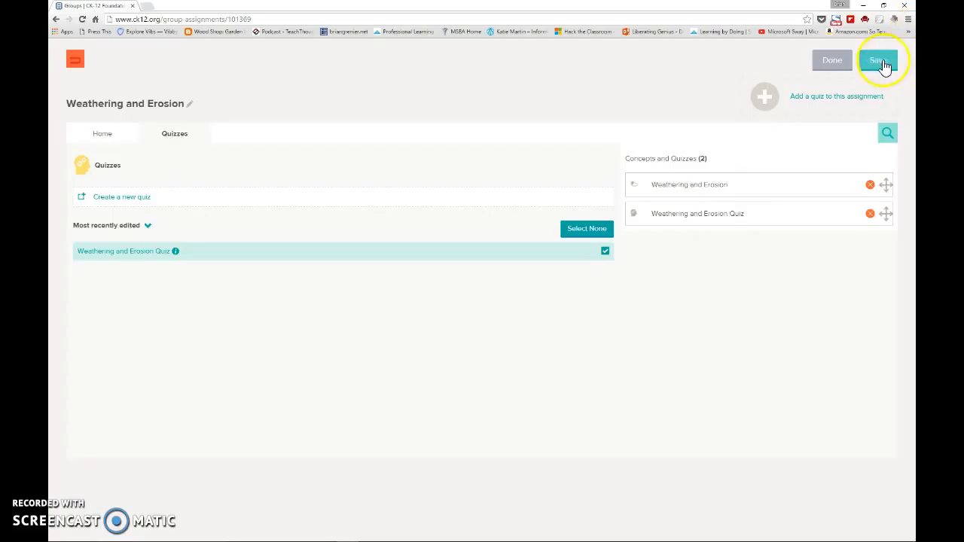